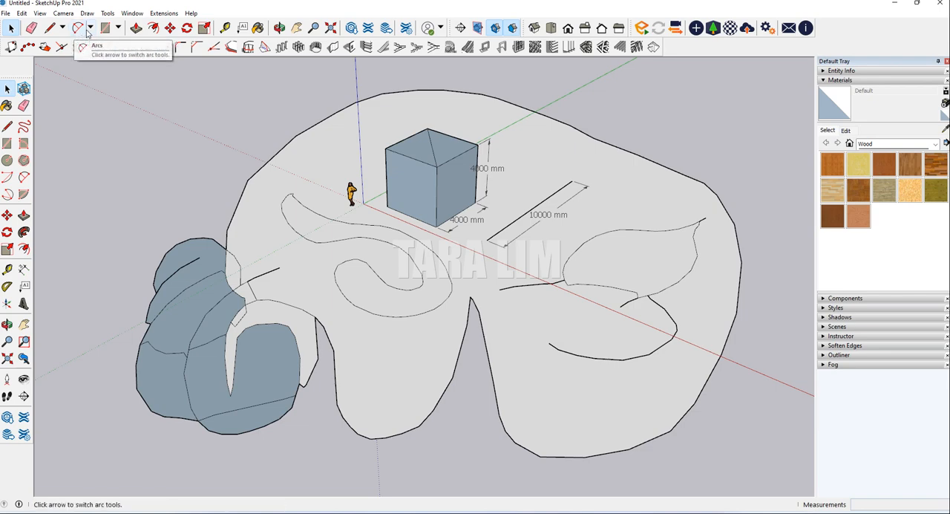
pyautogui.click(90, 28)
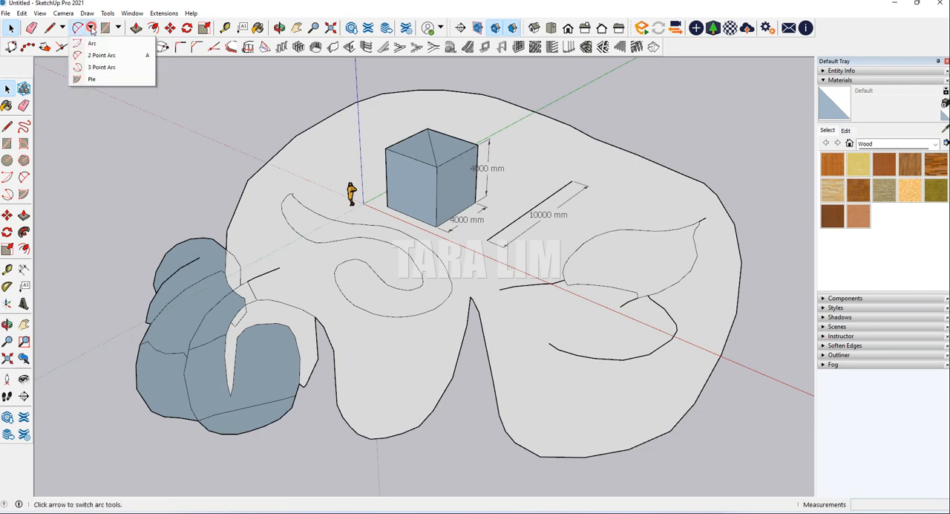
pyautogui.click(96, 83)
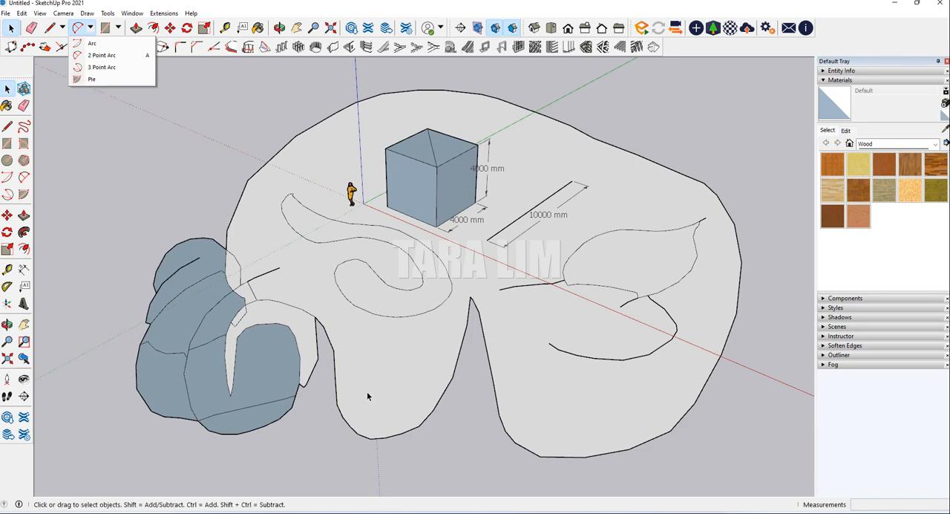
pyautogui.click(93, 45)
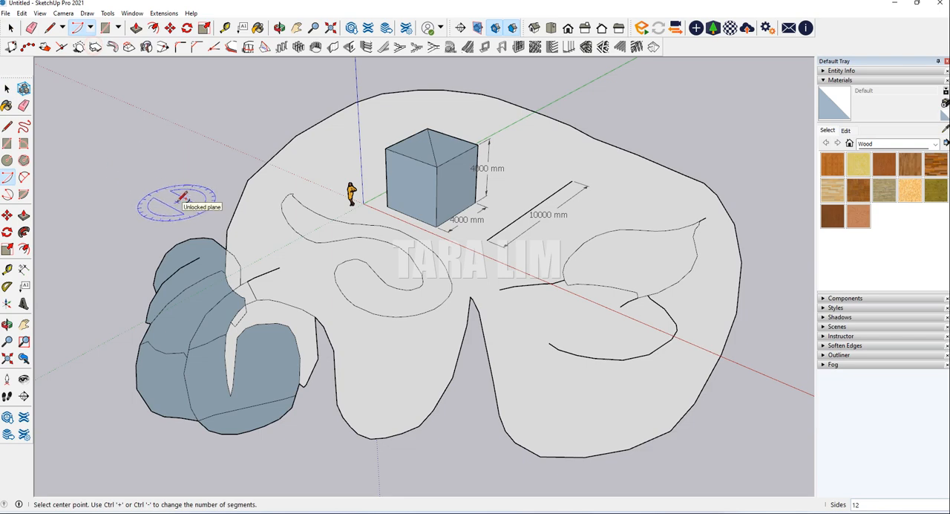
pyautogui.press('space')
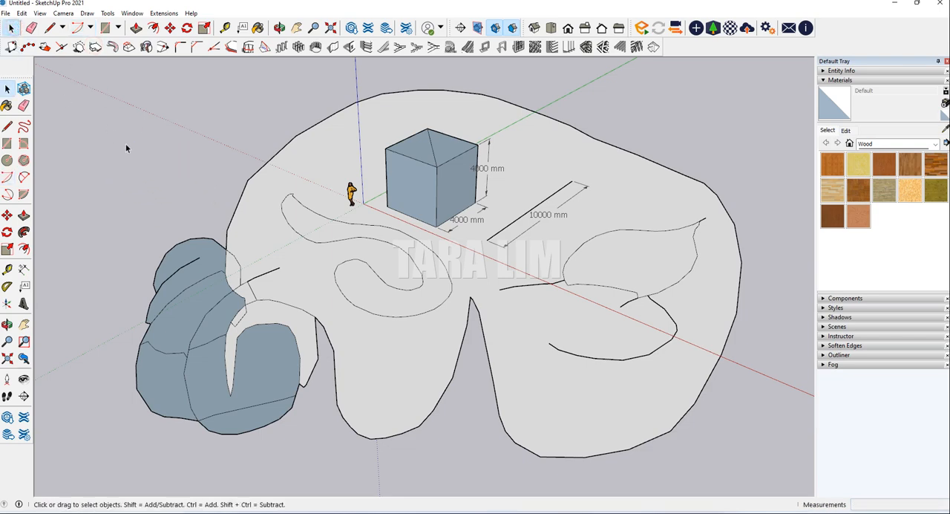
pyautogui.press('a')
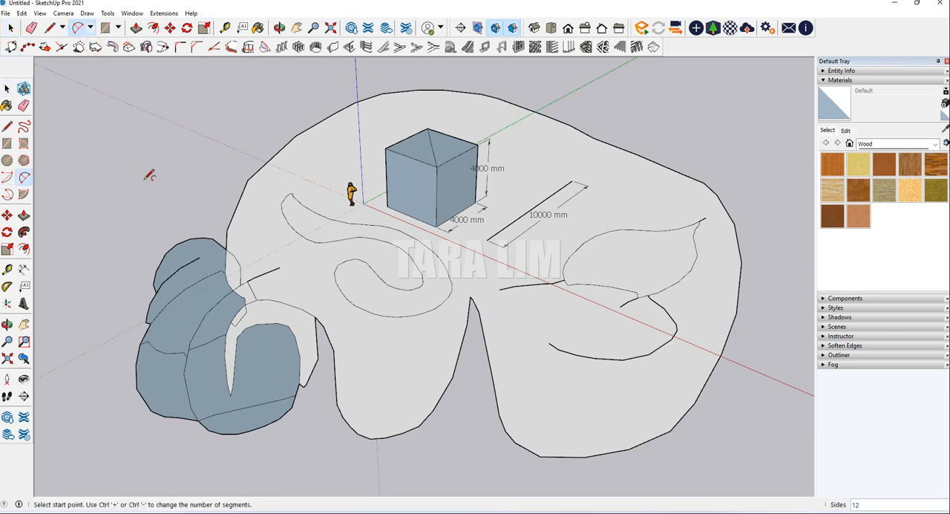
pyautogui.press('space')
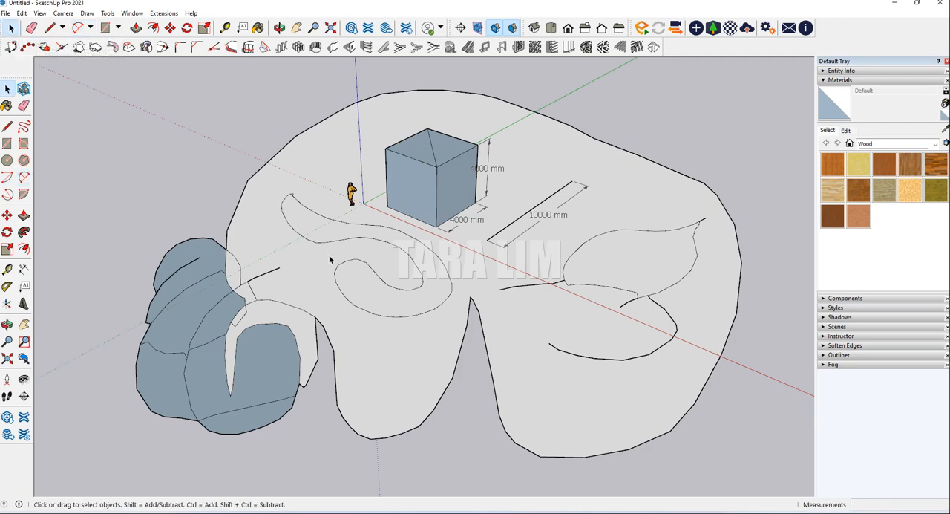
# Select all the existing geometry and dimensions in the model and delete them
pyautogui.scroll(-2, 330, 258)
pyautogui.moveTo(330, 361); pyautogui.dragTo(332, 318, button='middle')
pyautogui.moveTo(127, 98); pyautogui.dragTo(685, 440)
pyautogui.press('Delete')
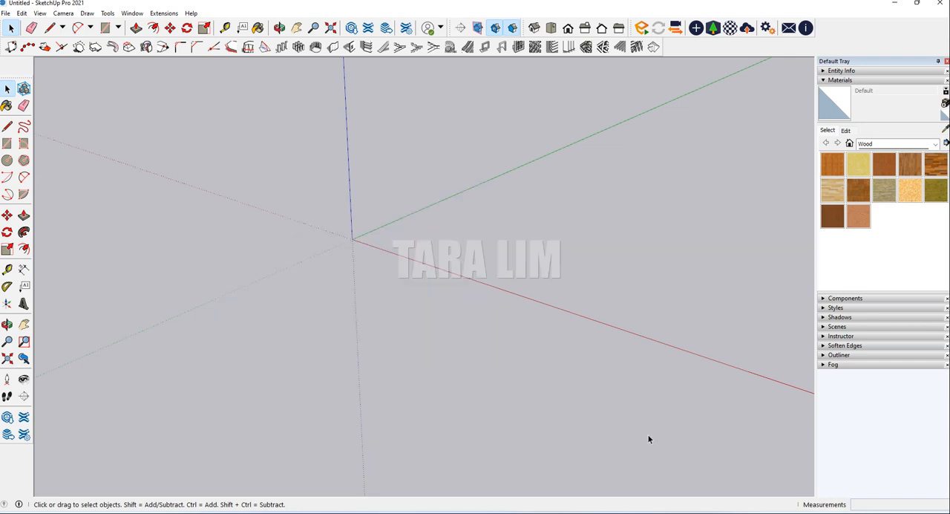
# Draw a two-point arc on the ground, about 4730 mm long along the green axis with a bulge of about 1595 mm
pyautogui.moveTo(405, 237); pyautogui.dragTo(316, 279, button='middle')
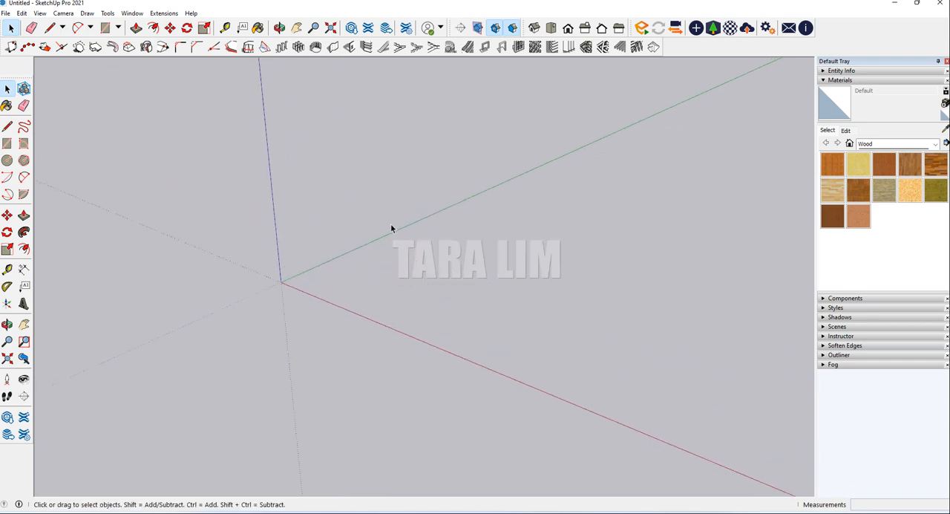
pyautogui.press('a')
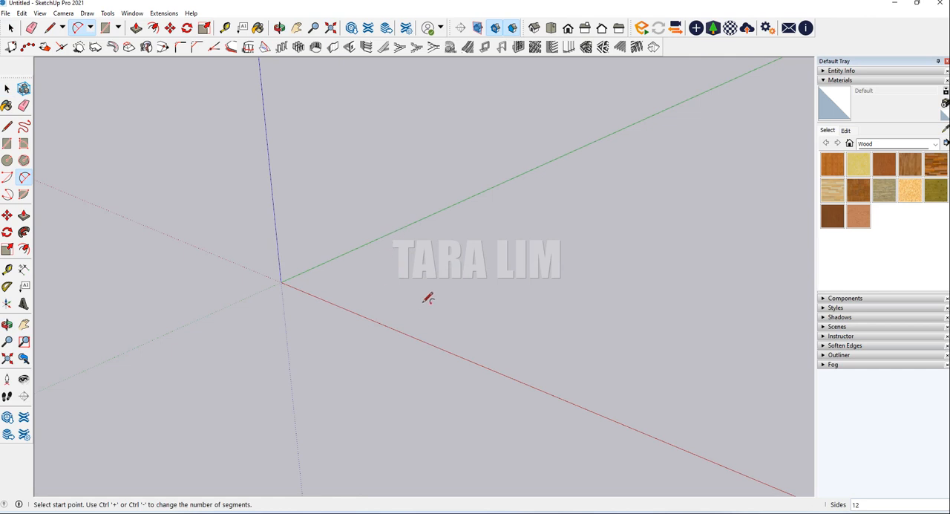
pyautogui.click(407, 273)
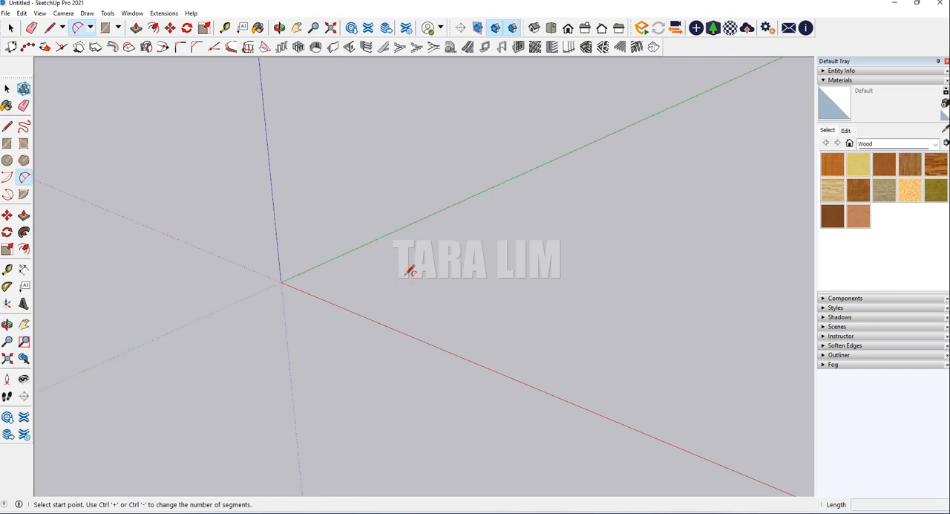
pyautogui.click(408, 273)
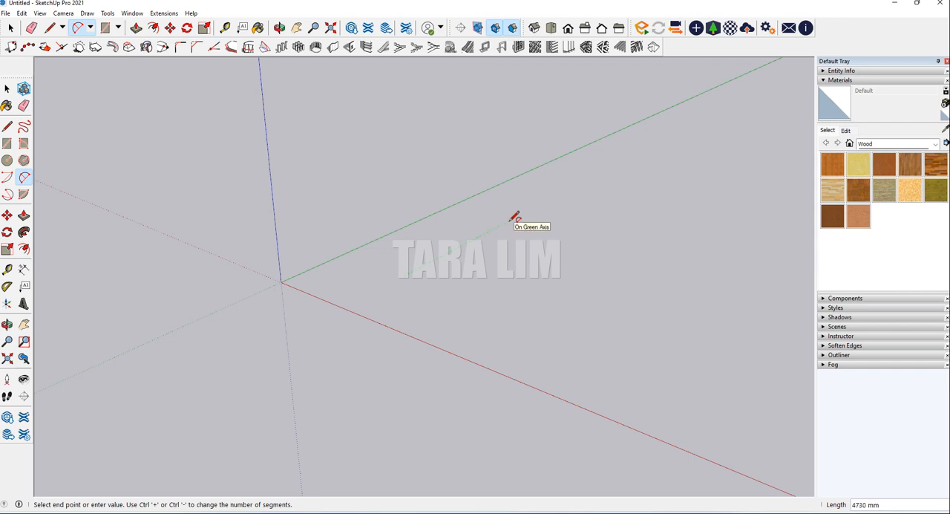
pyautogui.click(515, 217)
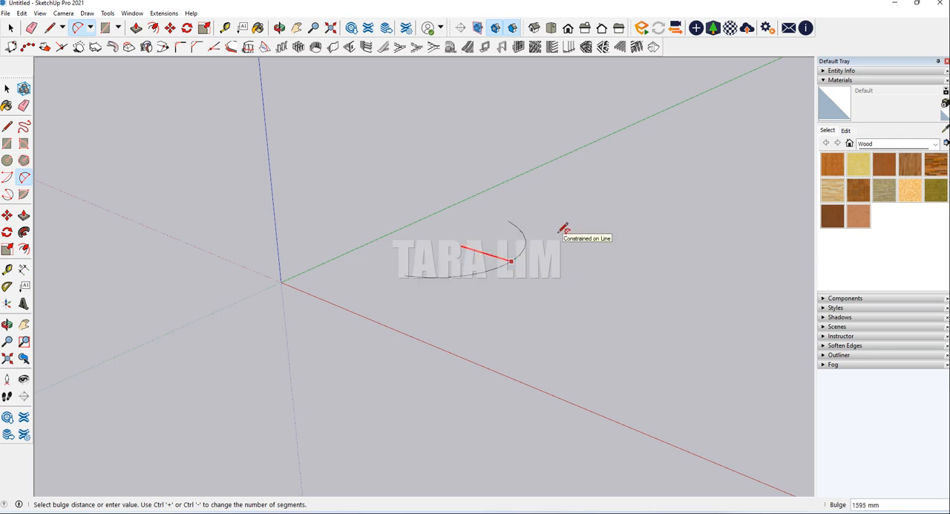
pyautogui.click(564, 228)
# Select the arc and set its number of segments to 30 in its entity properties
pyautogui.moveTo(451, 310); pyautogui.dragTo(498, 275, button='middle')
pyautogui.scroll(3, 509, 255)
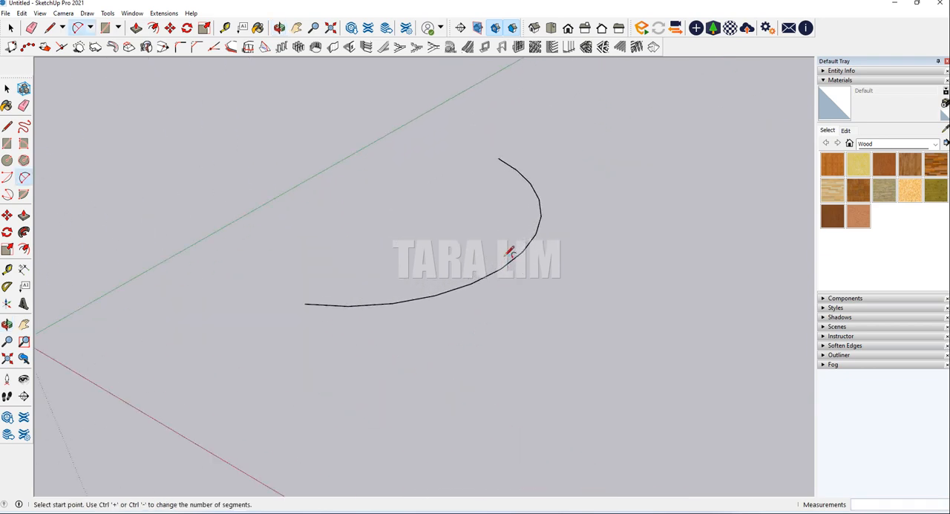
pyautogui.click(10, 27)
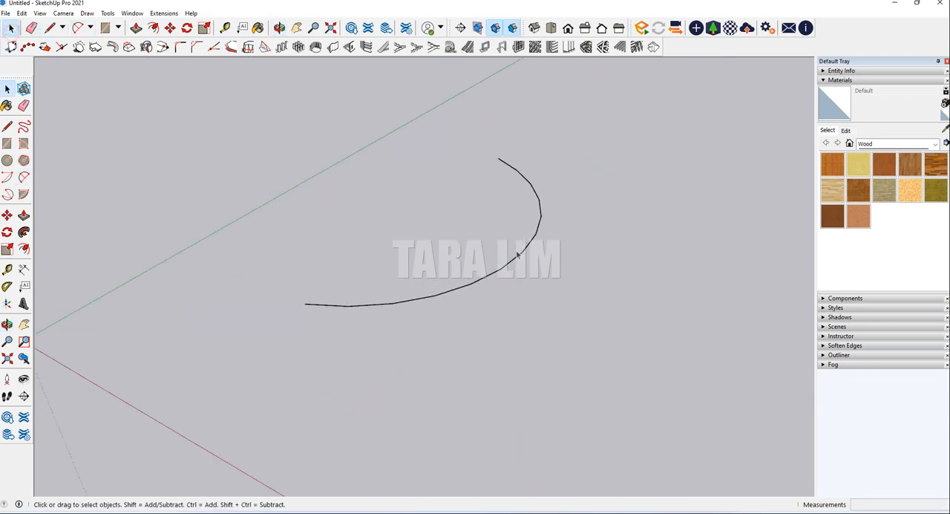
pyautogui.click(534, 237)
pyautogui.scroll(2, 541, 221)
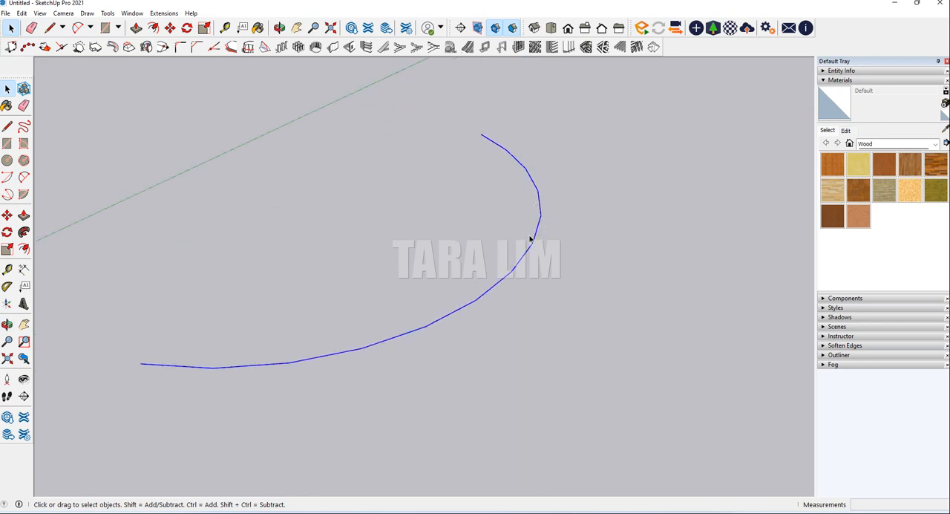
pyautogui.moveTo(542, 295); pyautogui.dragTo(567, 227, button='middle')
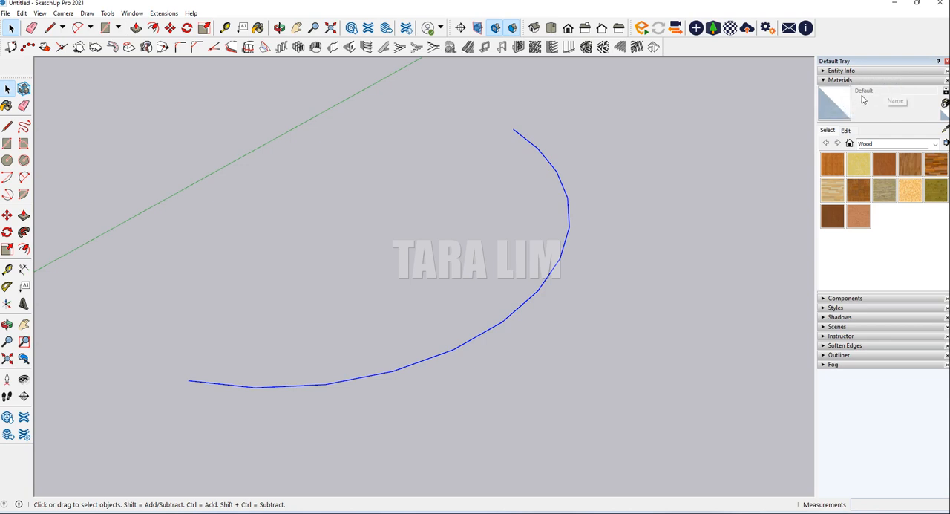
pyautogui.click(828, 71)
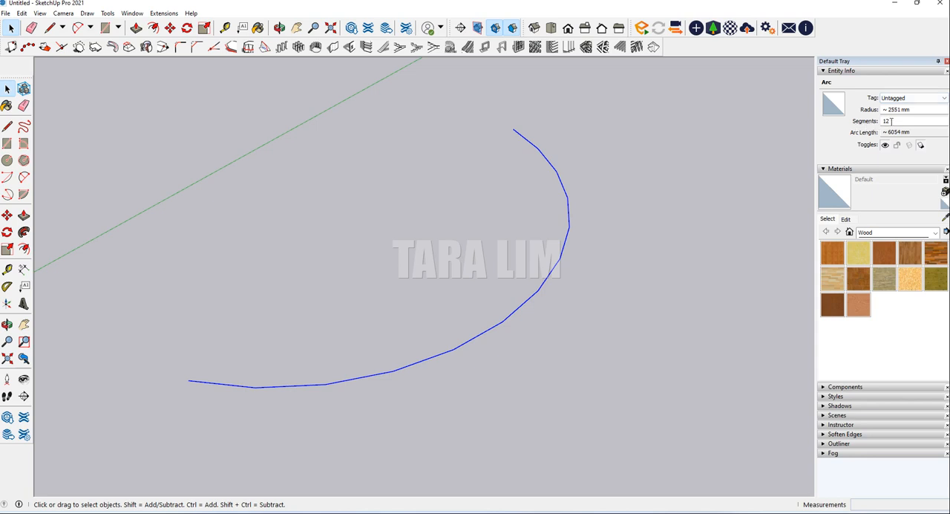
pyautogui.click(891, 121)
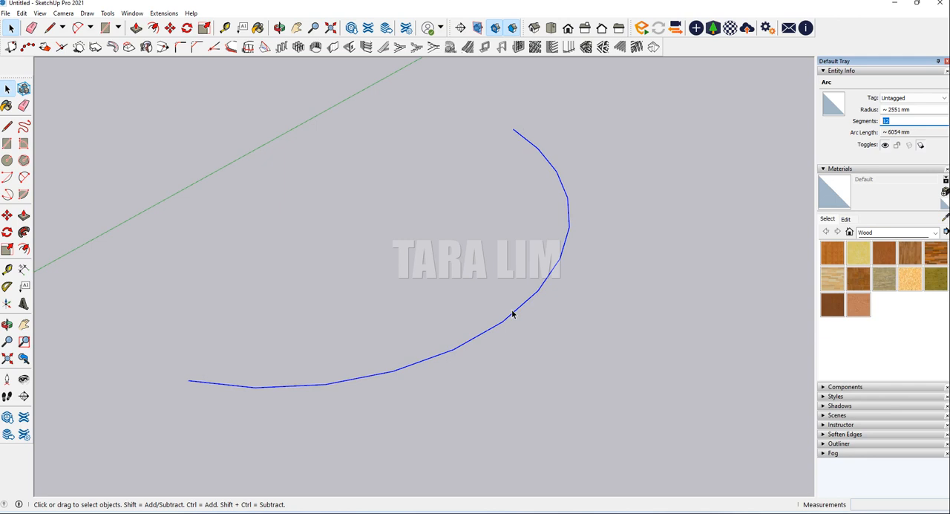
pyautogui.write('30')
pyautogui.press('Return')
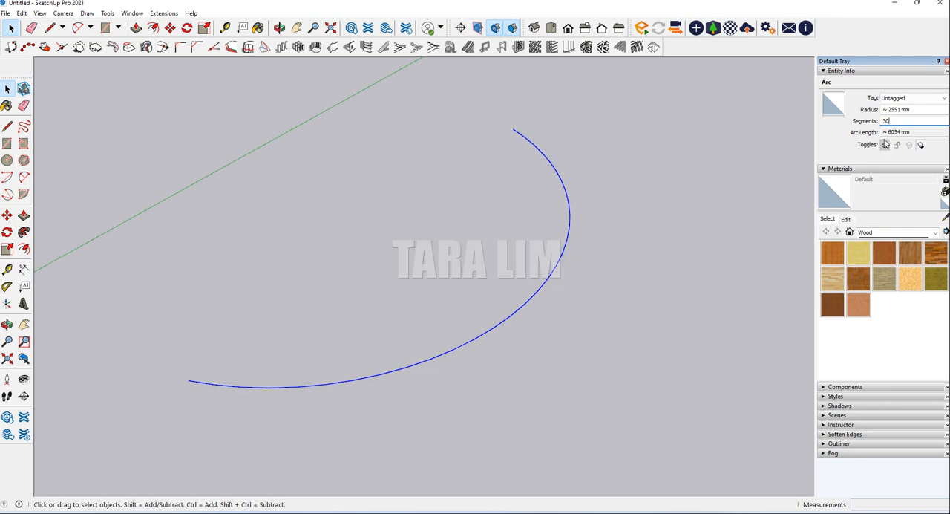
# Set the selected arc's segment count to 3, followed by 6, to compare coarser curves
pyautogui.moveTo(897, 120); pyautogui.dragTo(880, 123)
pyautogui.write('3')
pyautogui.press('Return')
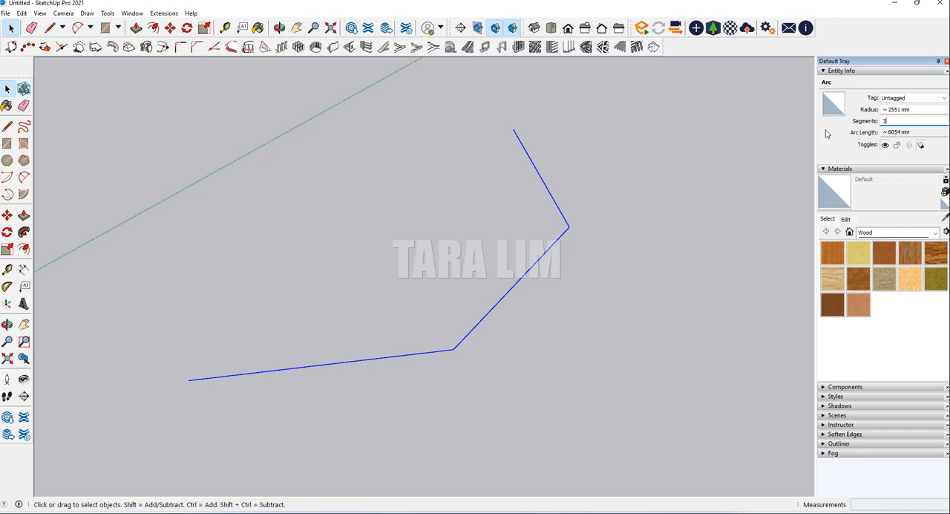
pyautogui.moveTo(897, 118); pyautogui.dragTo(866, 124)
pyautogui.write('6')
pyautogui.press('Return')
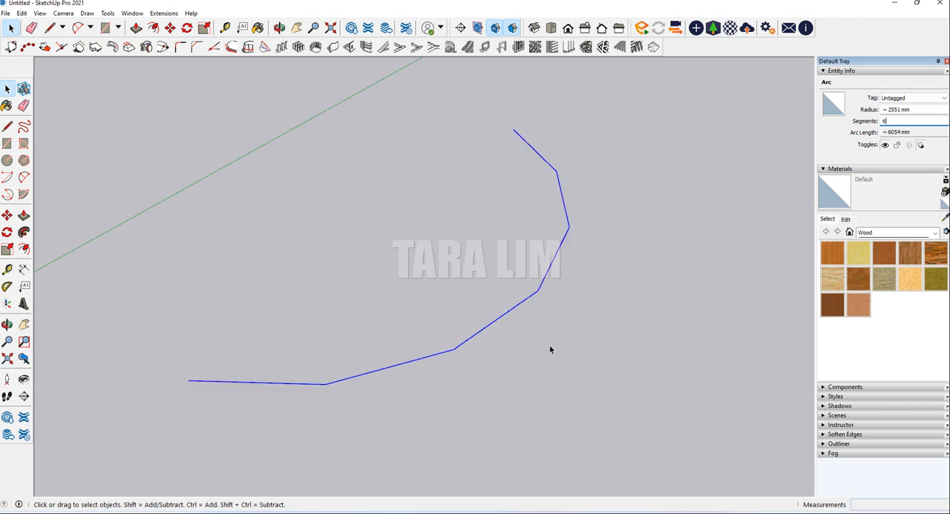
# Set the selected arc's segment count back to 12
pyautogui.click(880, 121)
pyautogui.write('12')
pyautogui.press('Return')
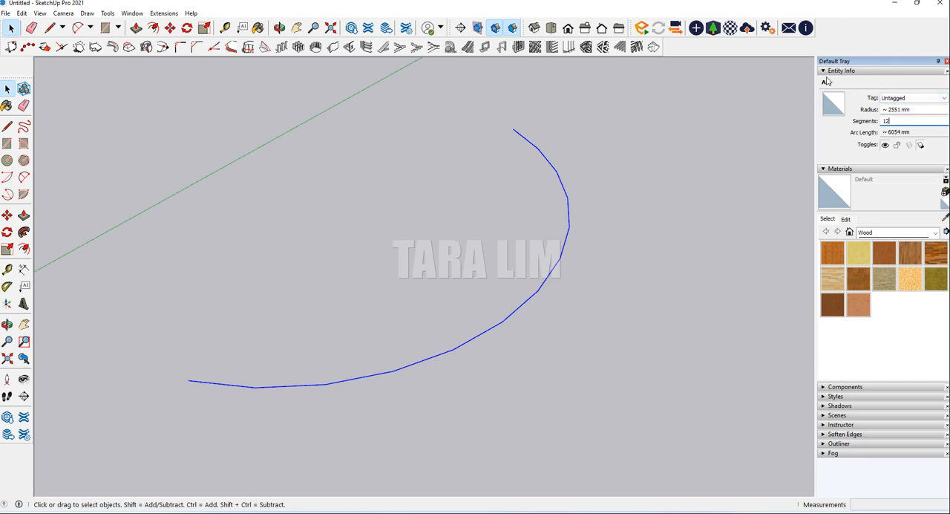
# Collapse the Entity Info and Materials sections so that every section of the tray is closed
pyautogui.click(824, 72)
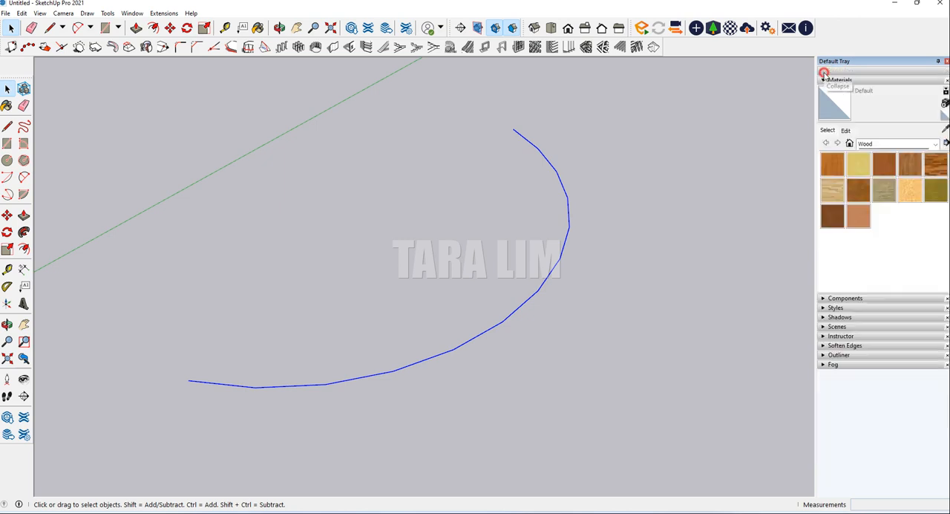
pyautogui.click(825, 80)
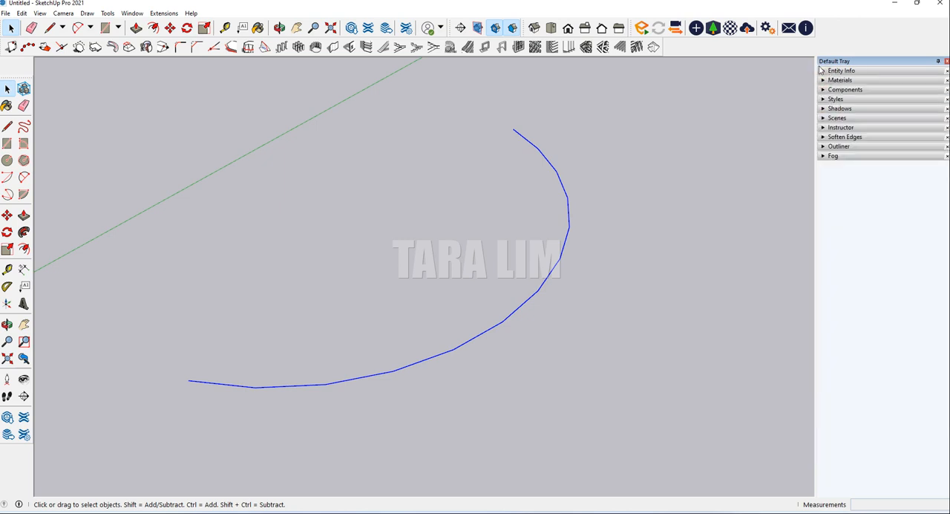
pyautogui.click(823, 71)
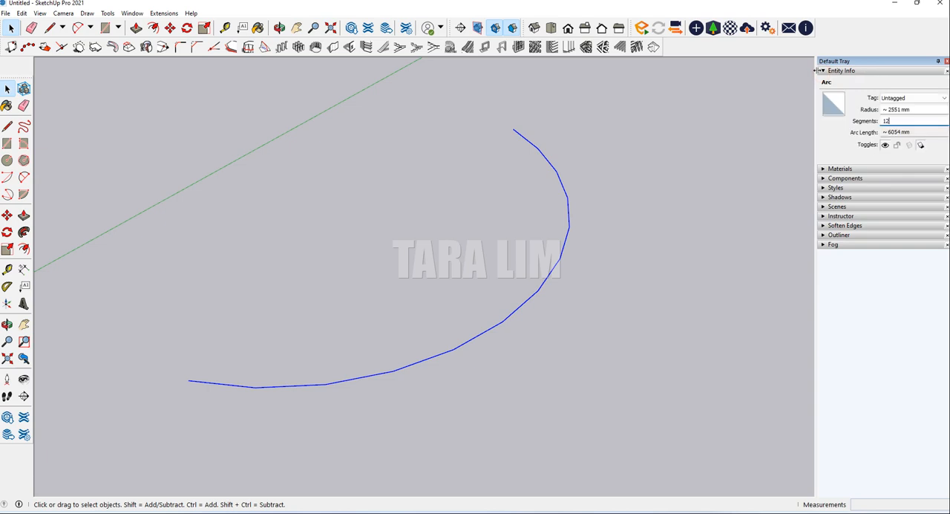
pyautogui.click(831, 71)
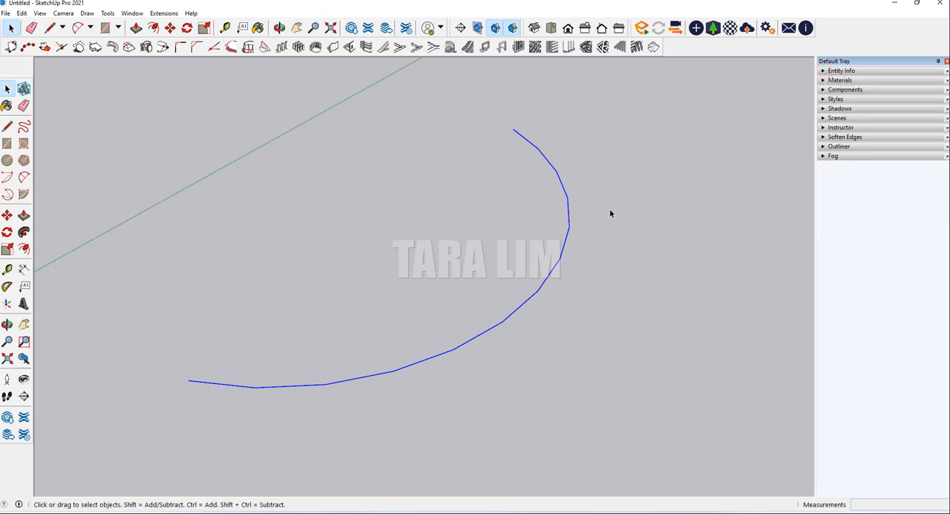
# Delete the selected arc from the model
pyautogui.click(451, 311)
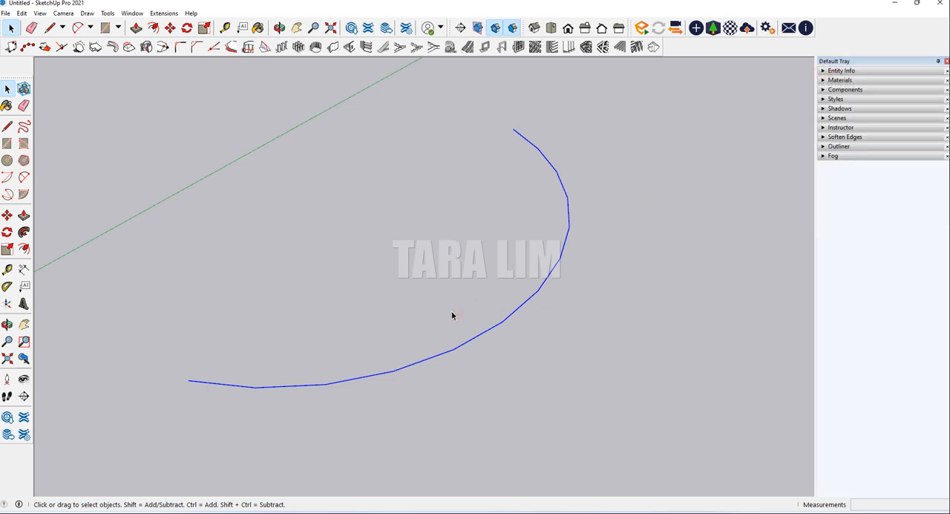
pyautogui.press('Delete')
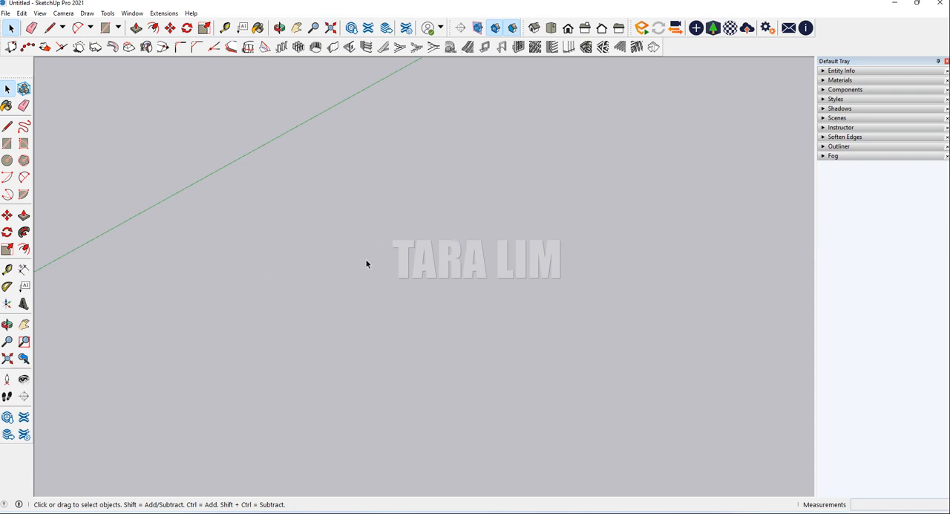
# Increase the 2 Point Arc tool's number of sides and draw an arc about 6686 mm long along the red axis, with about 2185 mm bulge
pyautogui.press('a')
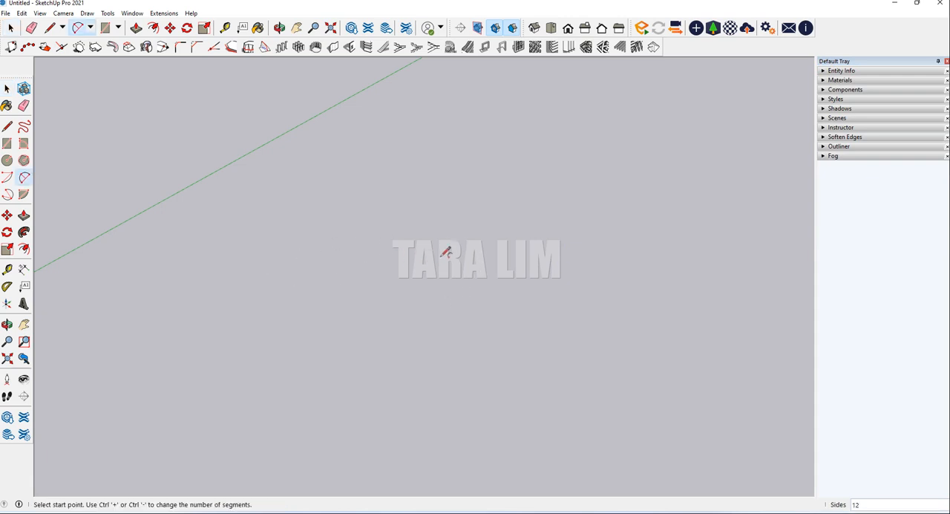
pyautogui.scroll(-5, 490, 238)
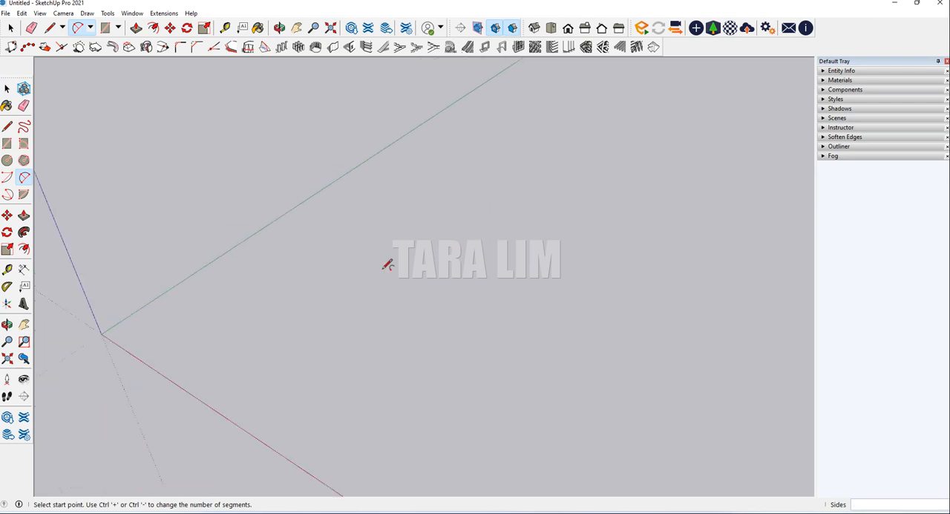
pyautogui.scroll(-2, 374, 261)
pyautogui.click(12, 32)
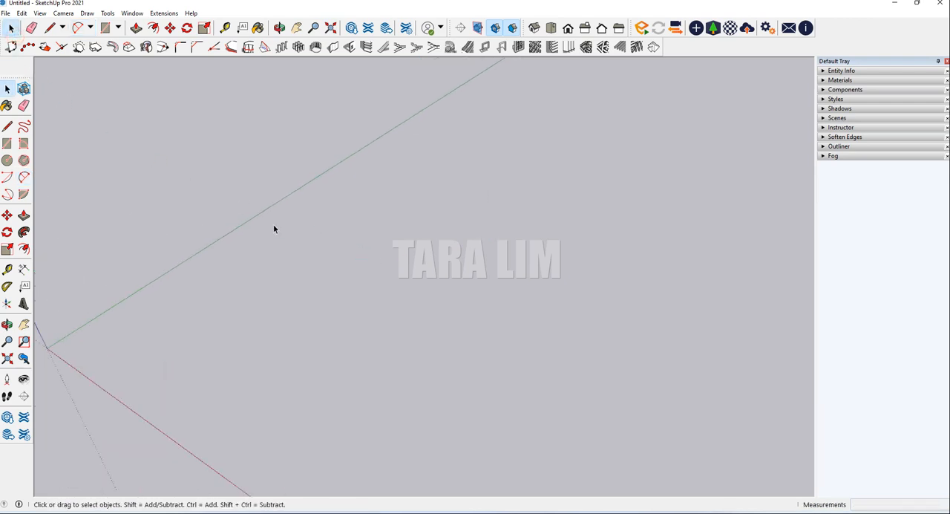
pyautogui.click(272, 224)
pyautogui.moveTo(361, 316); pyautogui.dragTo(405, 334, button='middle')
pyautogui.press('a')
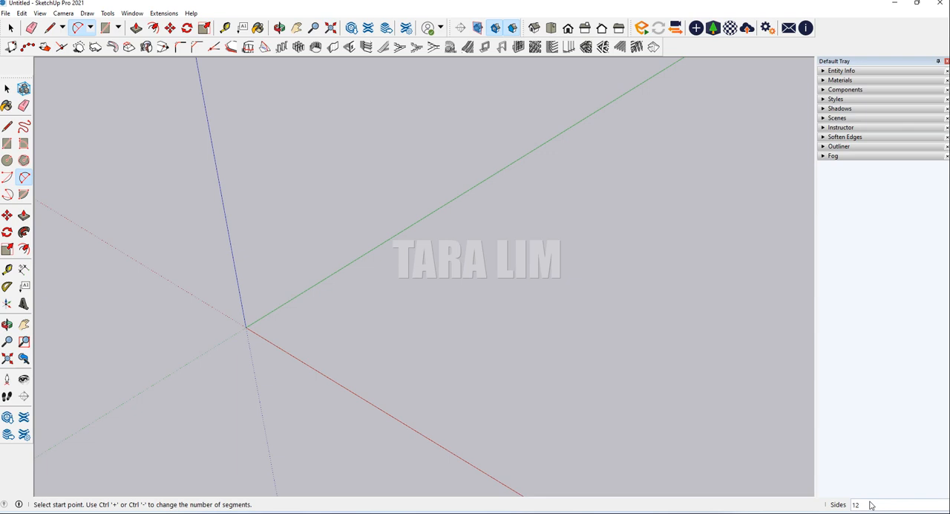
pyautogui.write('30')
pyautogui.press('Return')
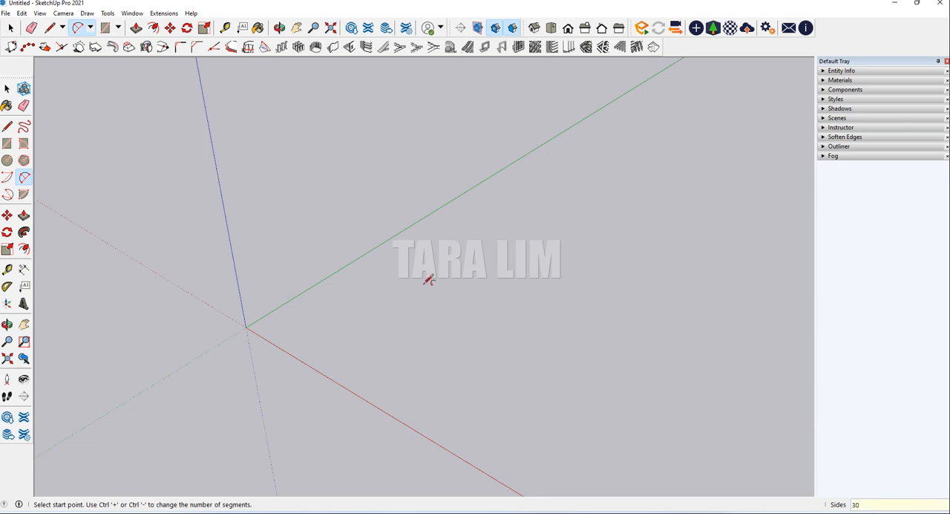
pyautogui.click(399, 297)
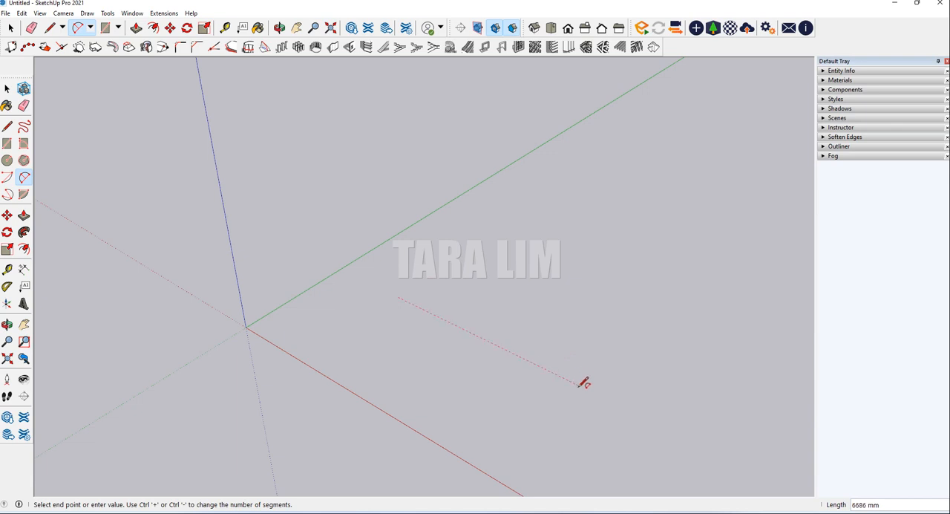
pyautogui.click(580, 385)
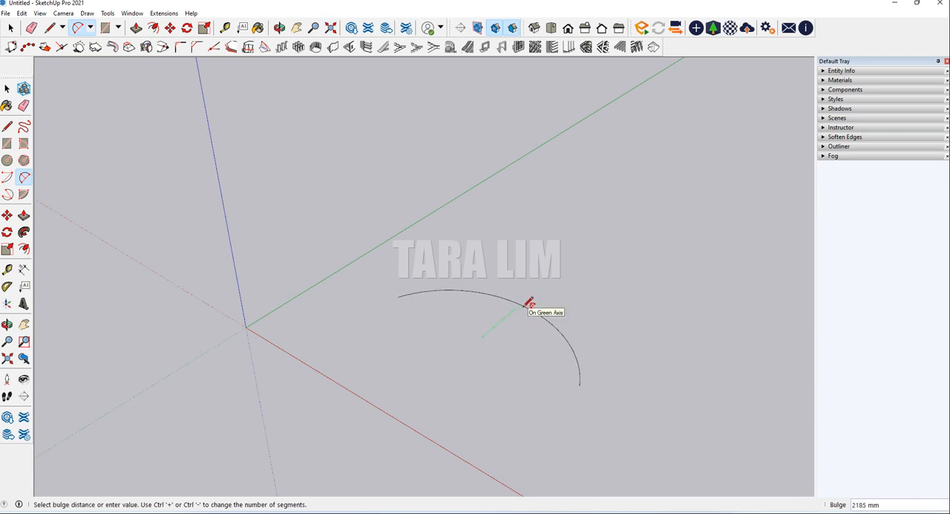
pyautogui.click(527, 304)
pyautogui.scroll(6, 546, 327)
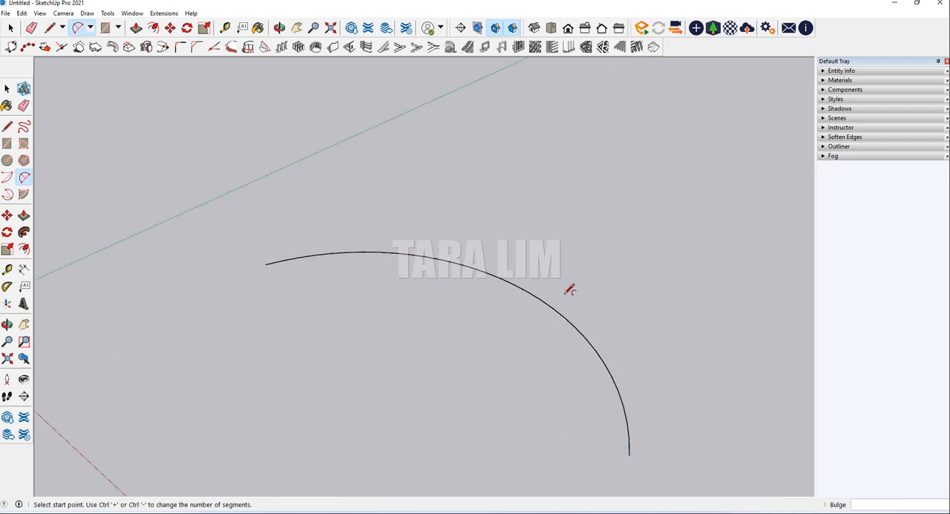
# Undo the last arc drawn with the 2 Point Arc tool and leave the tool
pyautogui.scroll(-5, 509, 279)
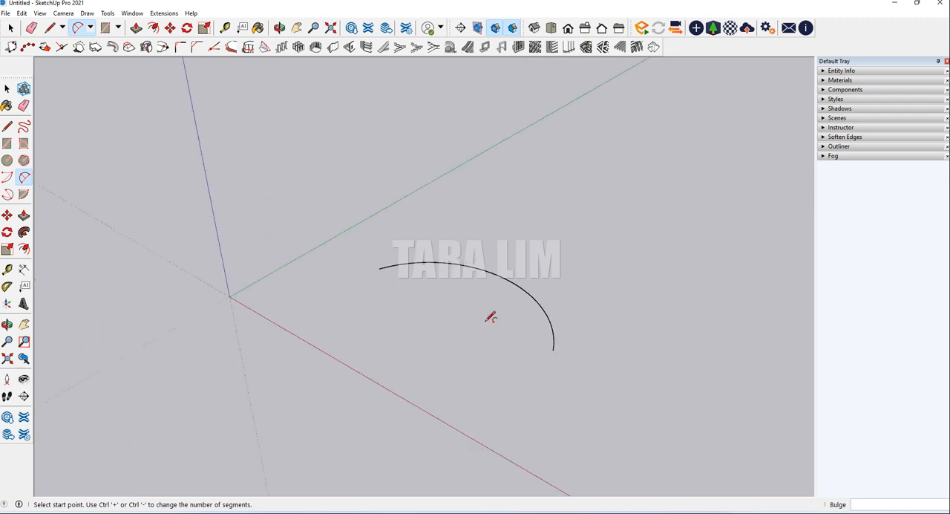
pyautogui.hotkey('ctrl', 'z')
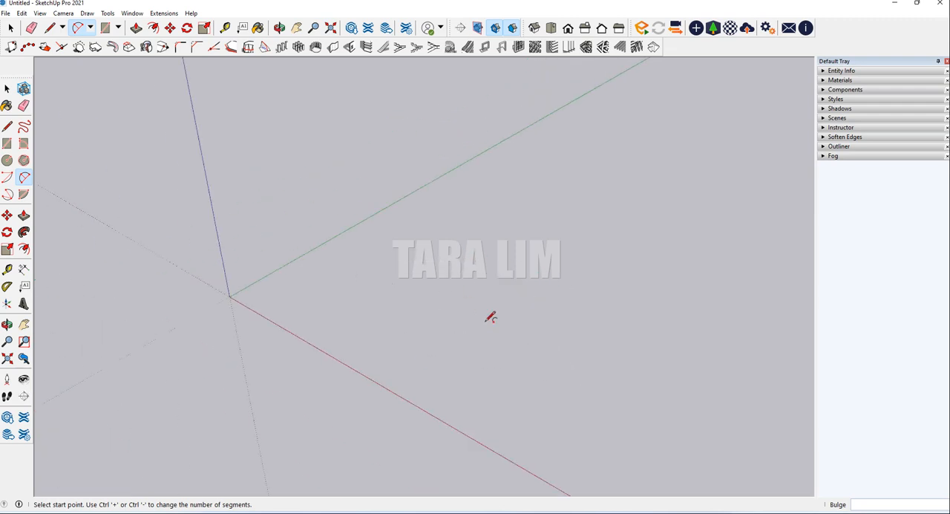
pyautogui.press('space')
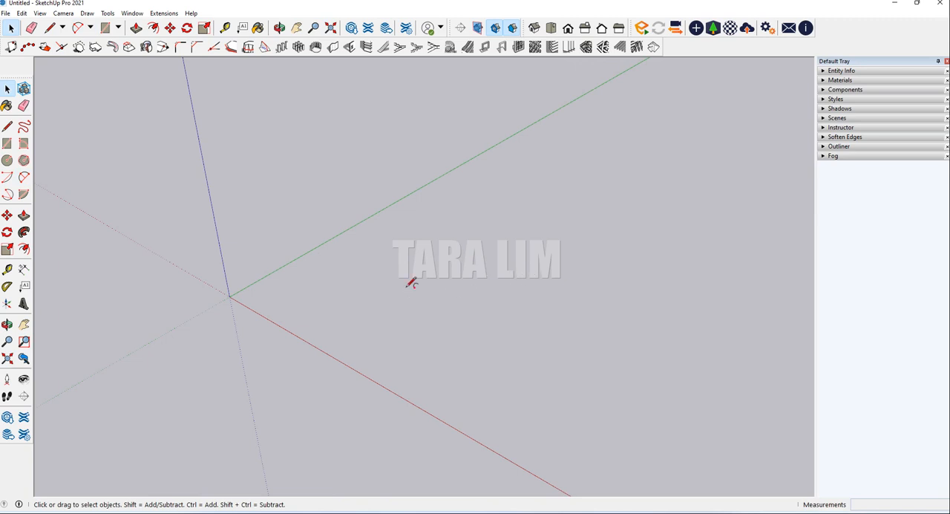
# Reduce the 2 Point Arc tool's number of sides to the minimum of 2
pyautogui.press('a')
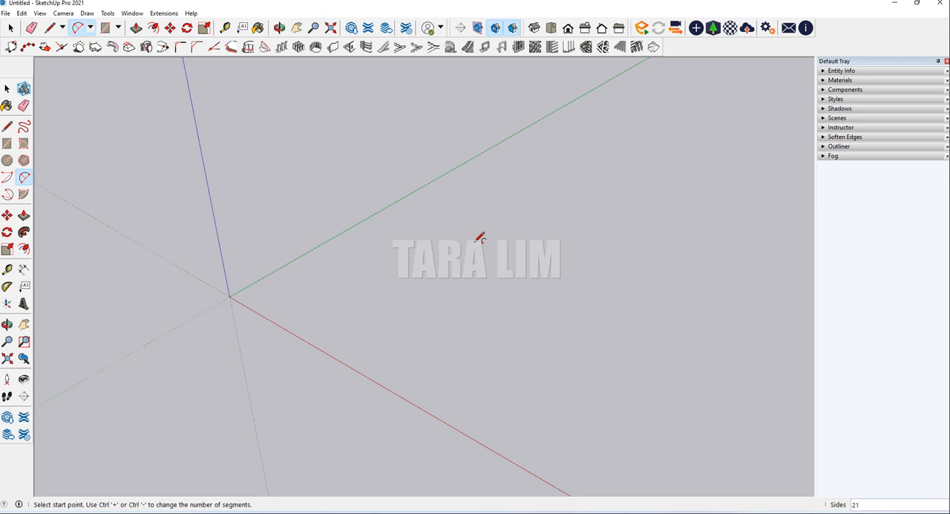
pyautogui.hotkey('ctrl', '-')
pyautogui.hotkey('ctrl', '-')
pyautogui.hotkey('ctrl', '-')
pyautogui.hotkey('ctrl', '-')
pyautogui.hotkey('ctrl', '-')
pyautogui.hotkey('ctrl', '-')
pyautogui.hotkey('ctrl', '-')
pyautogui.hotkey('ctrl', '-')
pyautogui.hotkey('ctrl', '-')
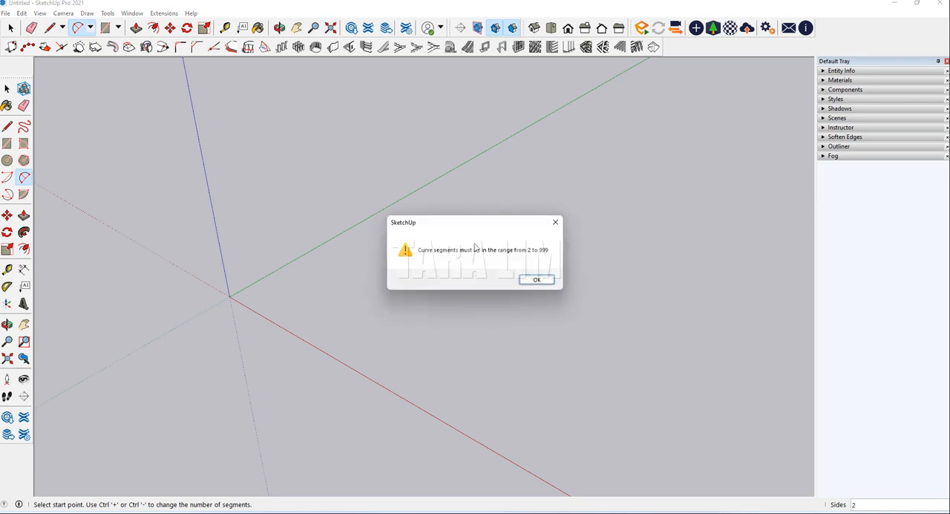
pyautogui.click(550, 280)
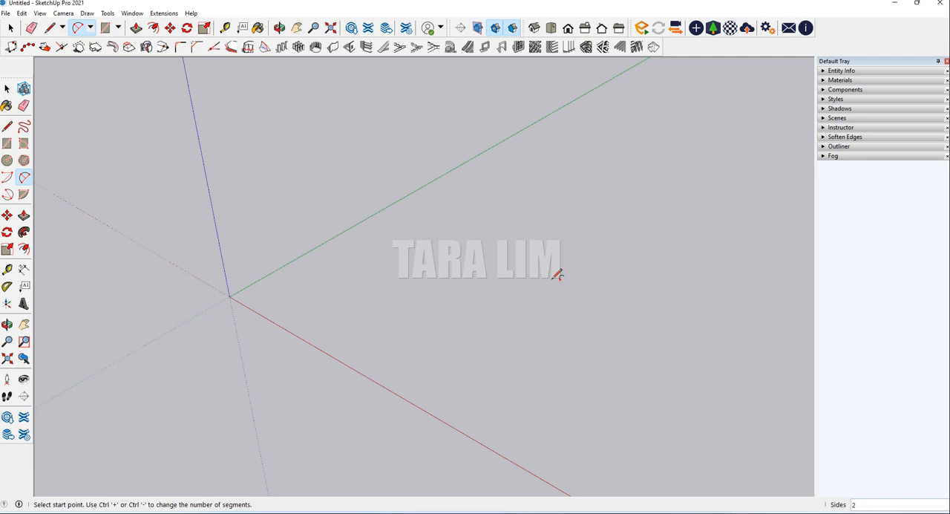
# Raise the 2 Point Arc tool's number of sides to 6 and draw an arc along the red axis direction with about 1814 mm bulge
pyautogui.hotkey('ctrl', '+')
pyautogui.click(386, 331)
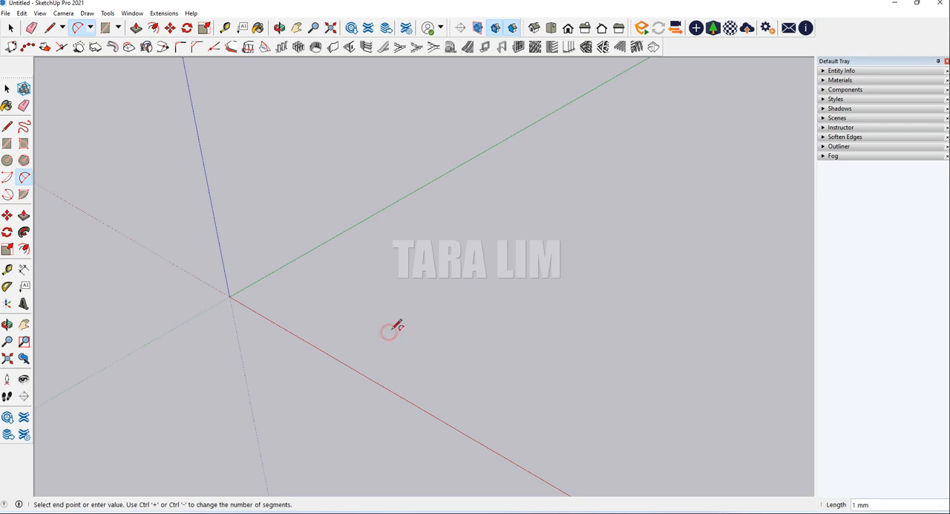
pyautogui.click(547, 414)
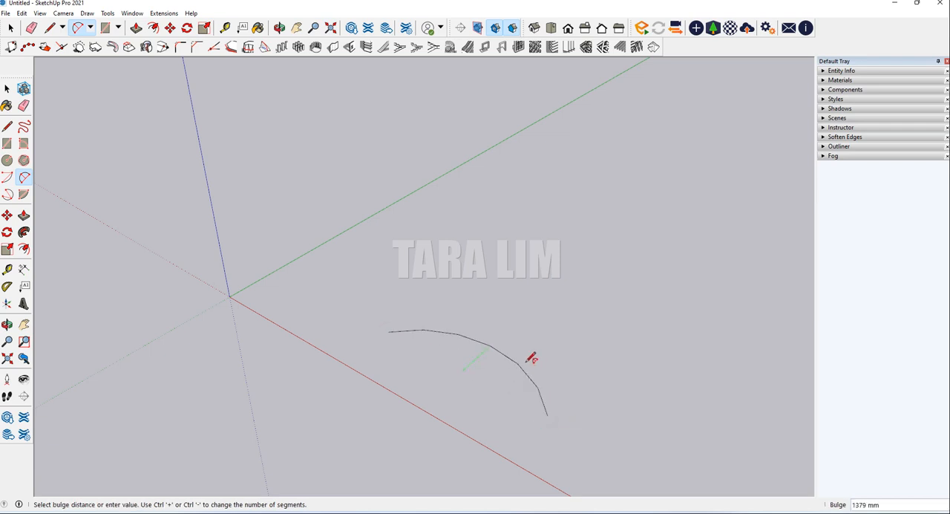
pyautogui.click(533, 348)
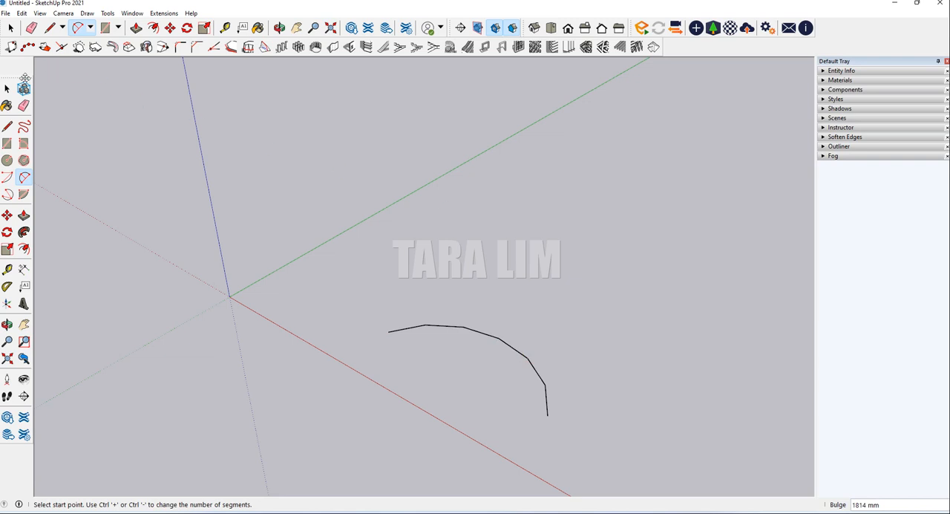
# Select the six-sided arc and set its segment count to 30 in its entity information
pyautogui.click(7, 89)
pyautogui.click(484, 333)
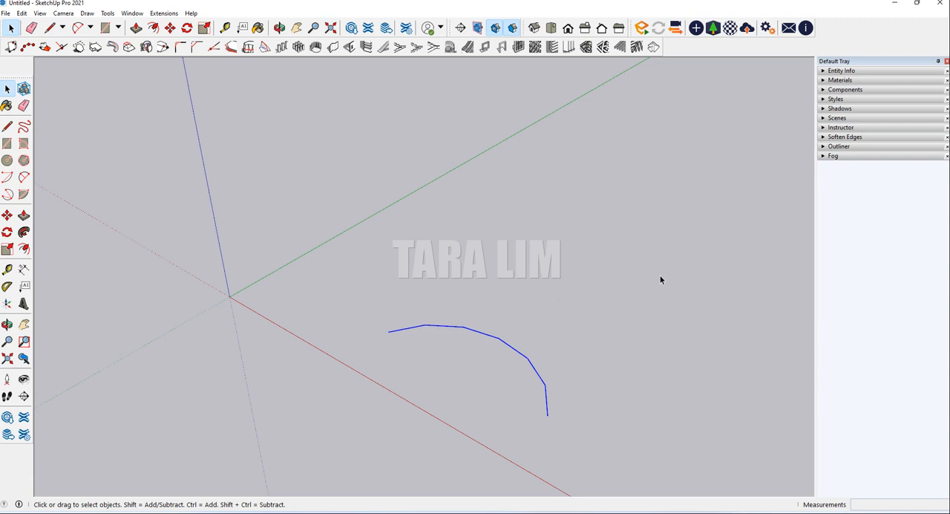
pyautogui.click(869, 72)
pyautogui.click(893, 119)
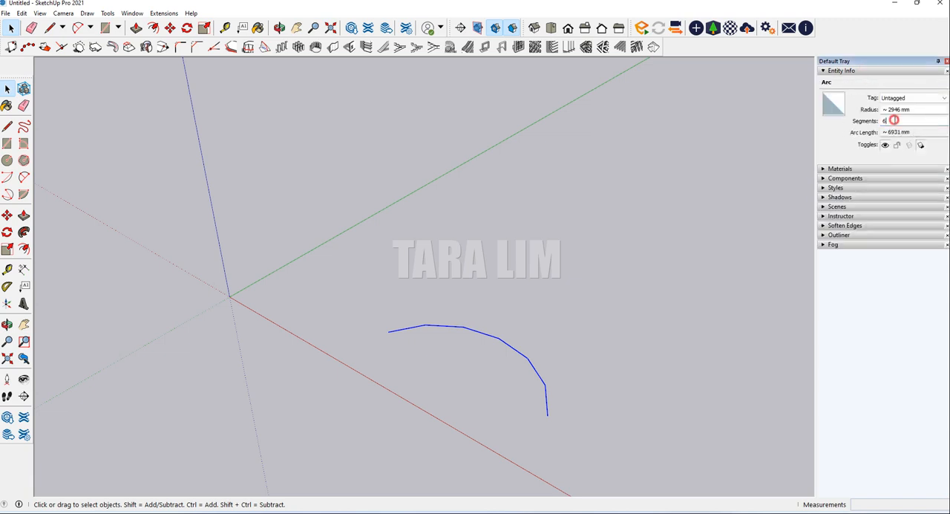
pyautogui.press('BackSpace')
pyautogui.write('30')
pyautogui.press('Return')
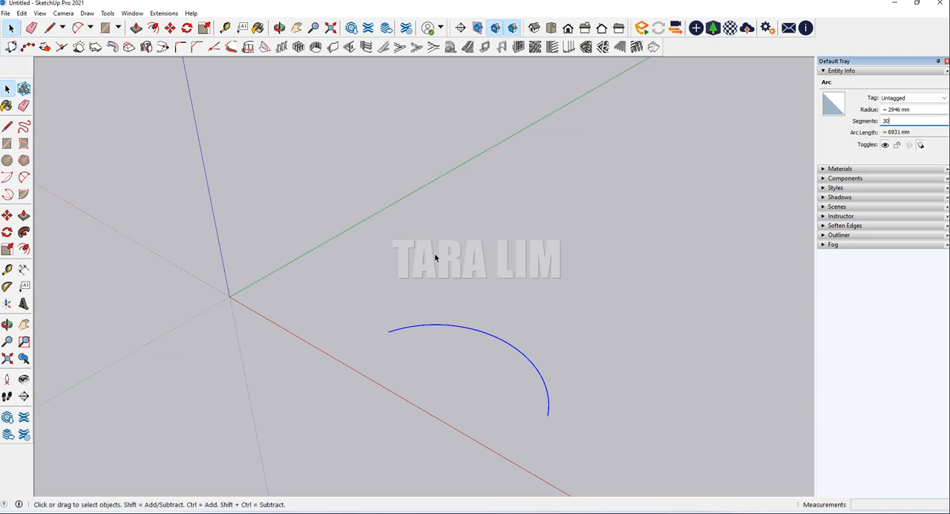
# Select the smoothed 30-segment arc and delete it from the model
pyautogui.click(364, 323)
pyautogui.click(453, 343)
pyautogui.moveTo(341, 275); pyautogui.dragTo(646, 439)
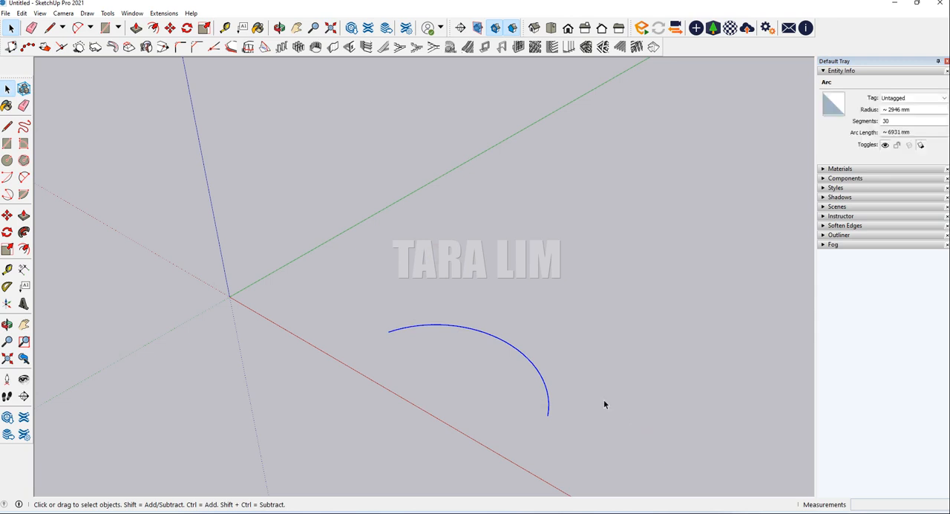
pyautogui.press('Delete')
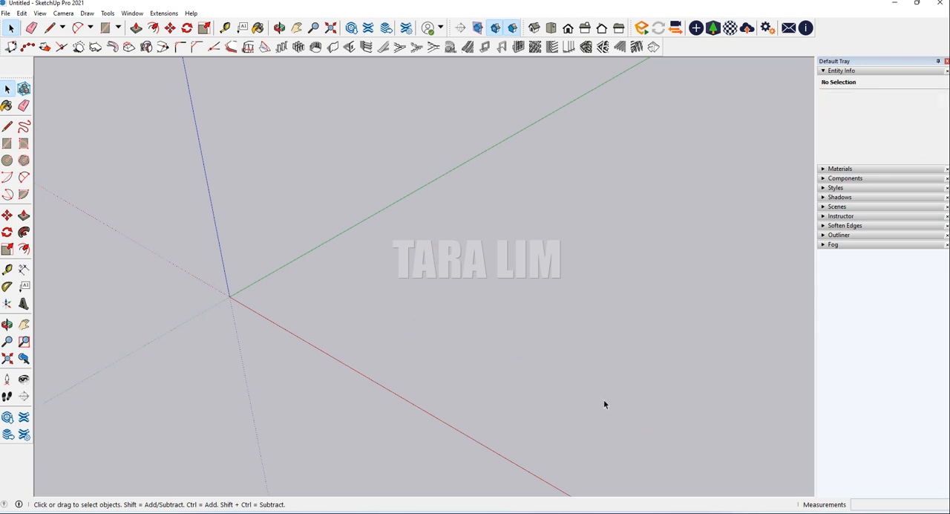
# Draw a 2 Point Arc about 8828 mm long along the red axis with about 3050 mm bulge, and undo it
pyautogui.click(90, 28)
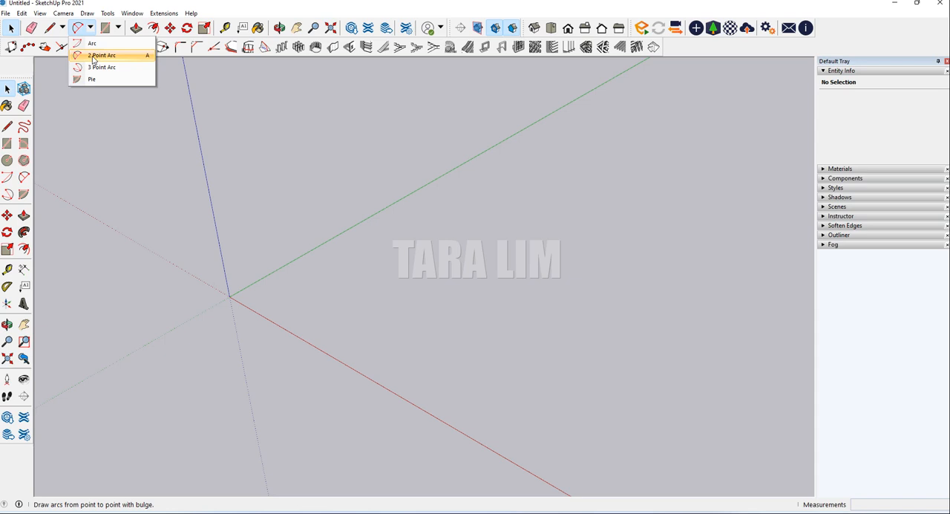
pyautogui.click(94, 56)
pyautogui.scroll(-1, 232, 151)
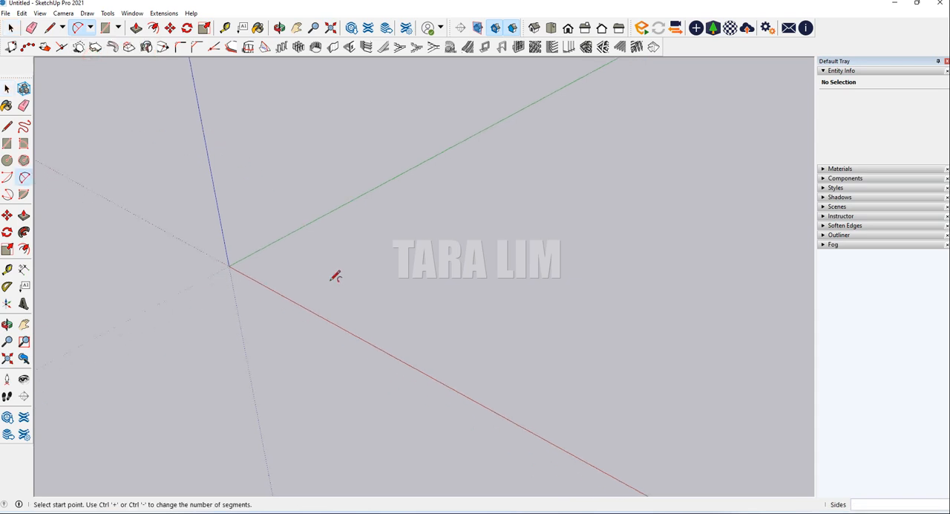
pyautogui.click(310, 277)
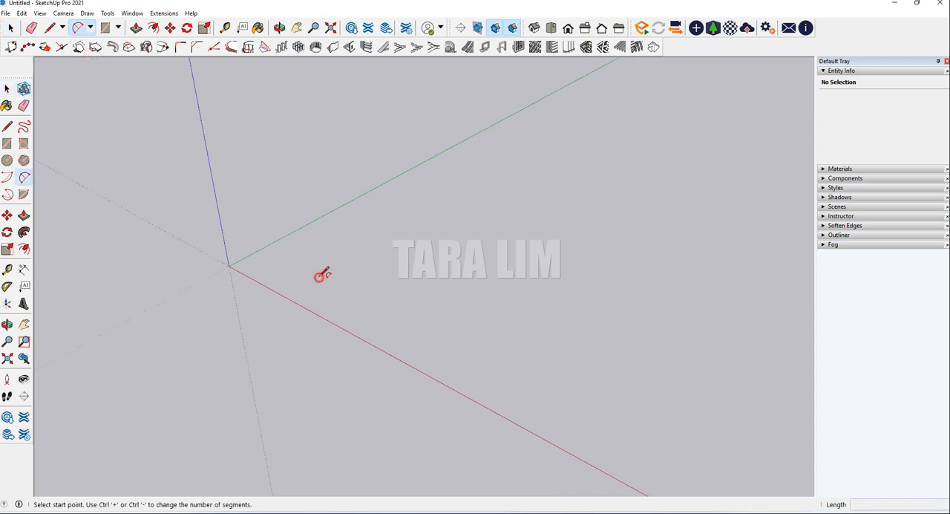
pyautogui.click(507, 371)
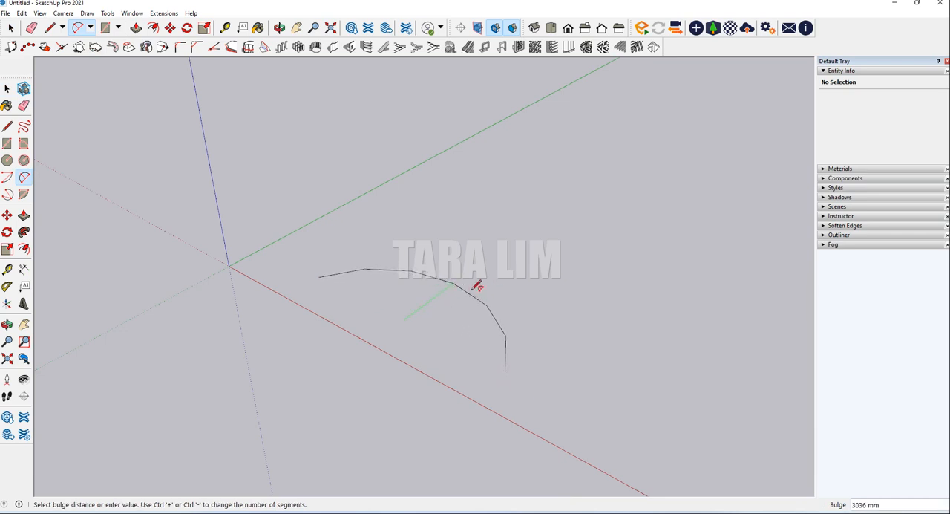
pyautogui.click(472, 287)
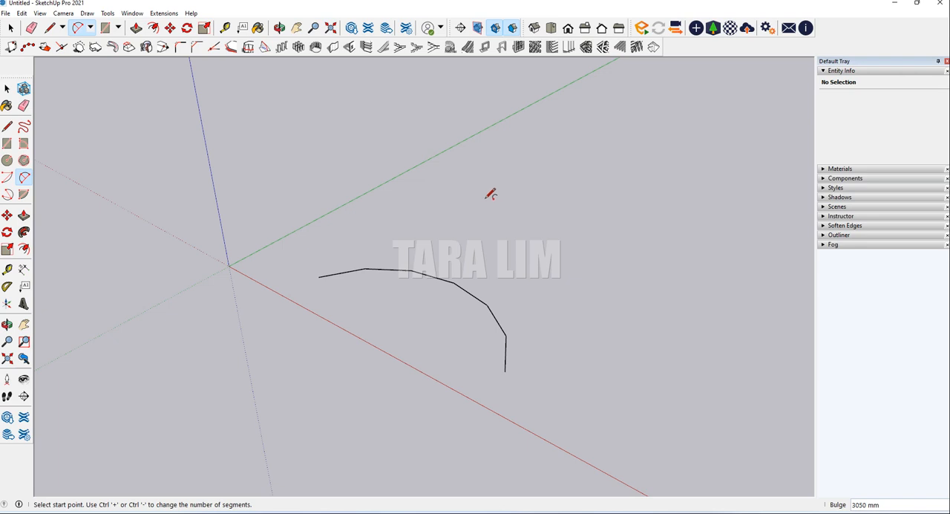
pyautogui.hotkey('ctrl', 'z')
# Draw a 3 Point Arc whose second point lies about 9163 mm from the start, sweeping about 312 degrees, and undo it
pyautogui.click(90, 27)
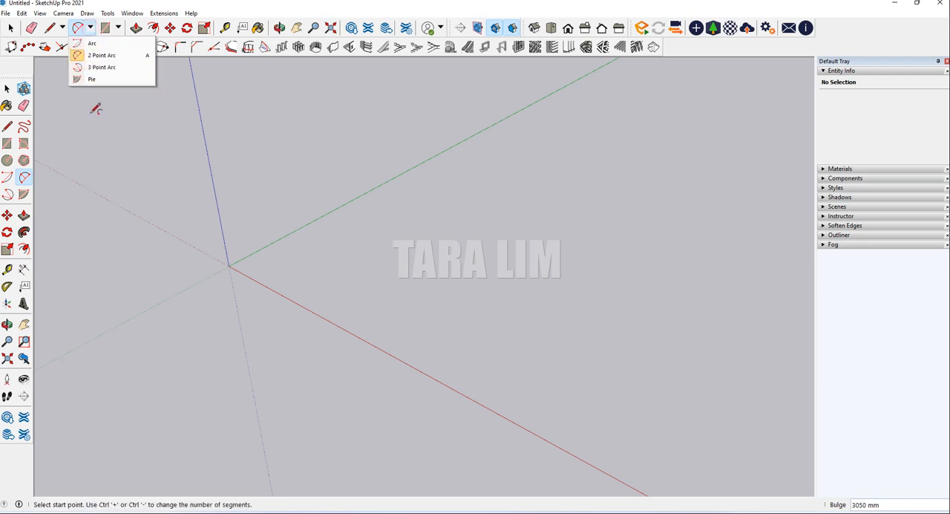
pyautogui.click(95, 68)
pyautogui.click(331, 272)
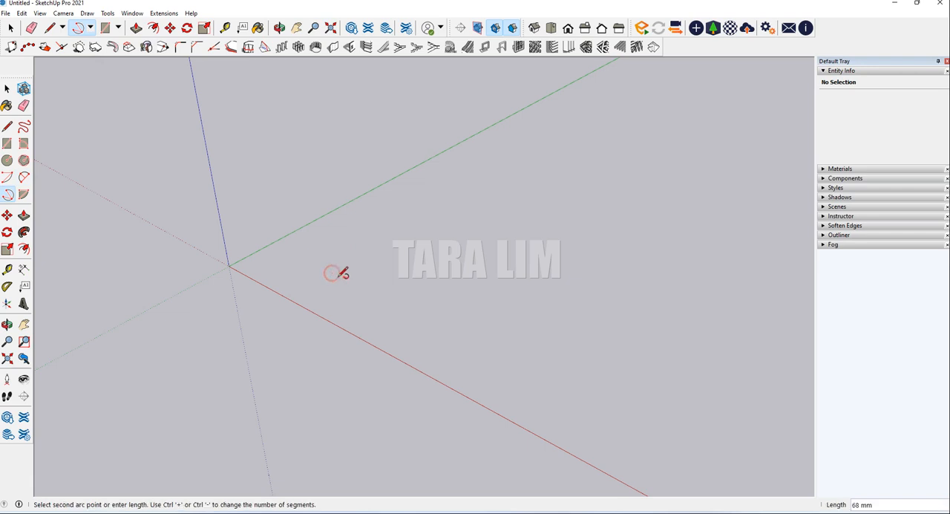
pyautogui.click(527, 369)
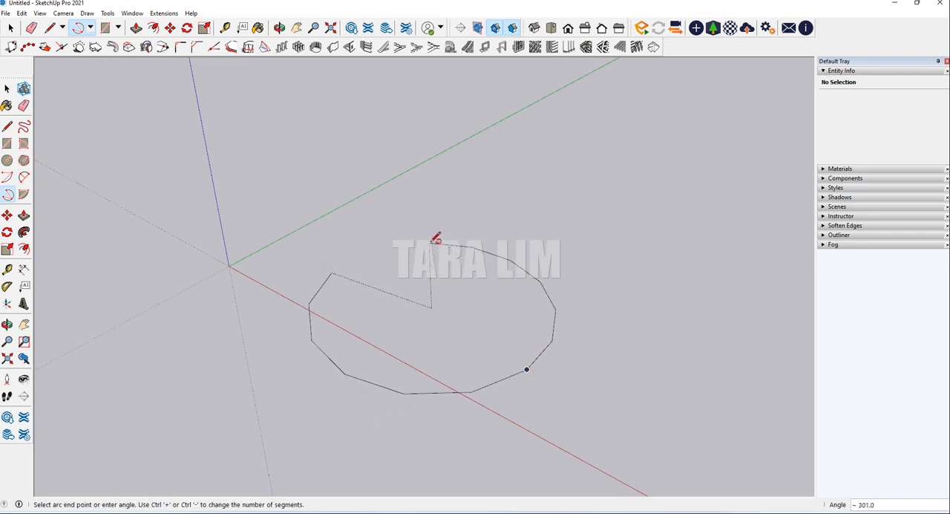
pyautogui.click(410, 243)
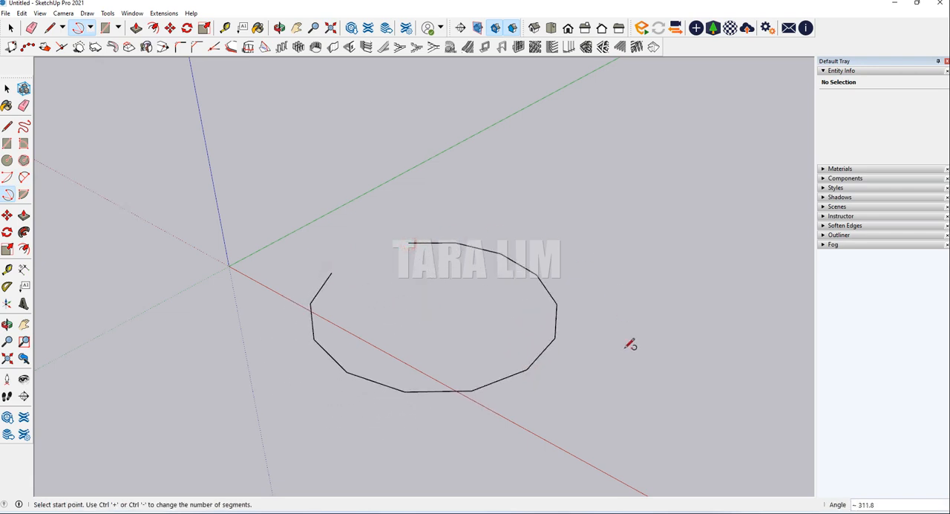
pyautogui.hotkey('ctrl', 'z')
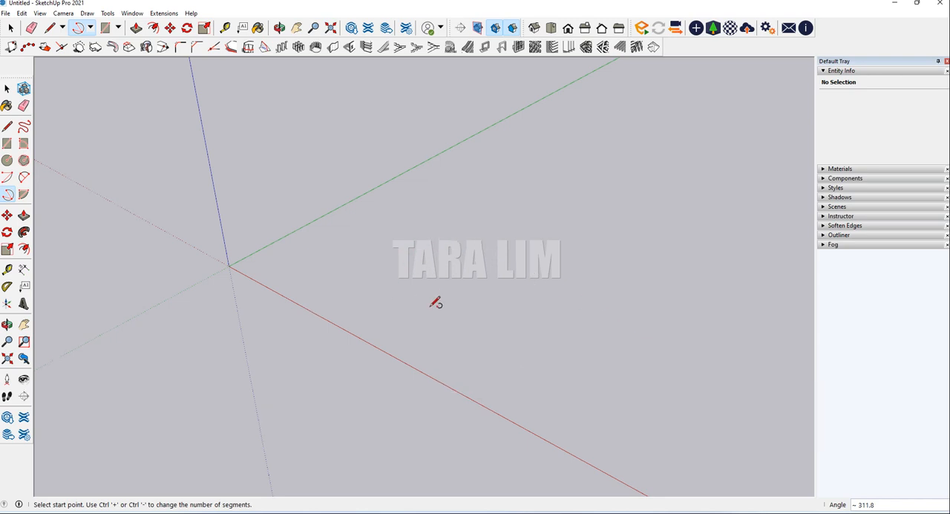
# Draw another 3 Point Arc sweeping about 103 degrees beside the red axis, and undo it
pyautogui.click(341, 267)
pyautogui.click(464, 379)
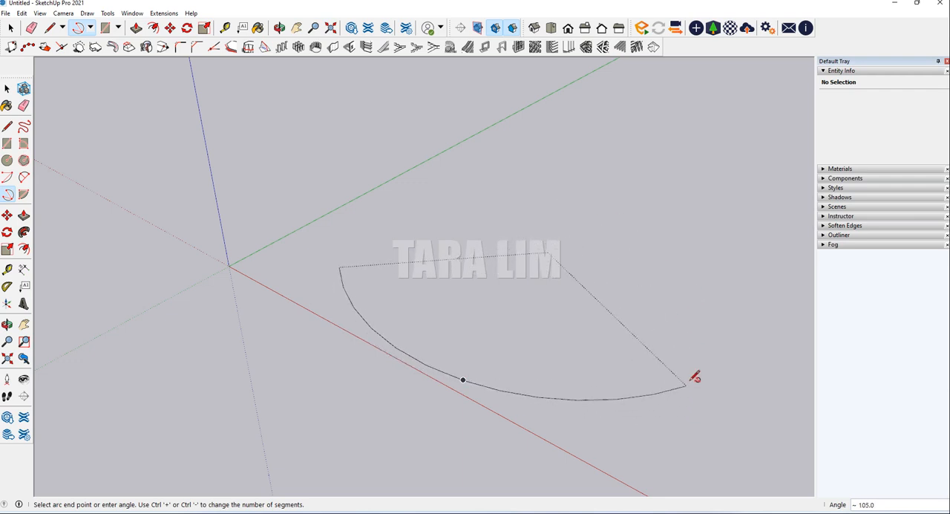
pyautogui.click(700, 389)
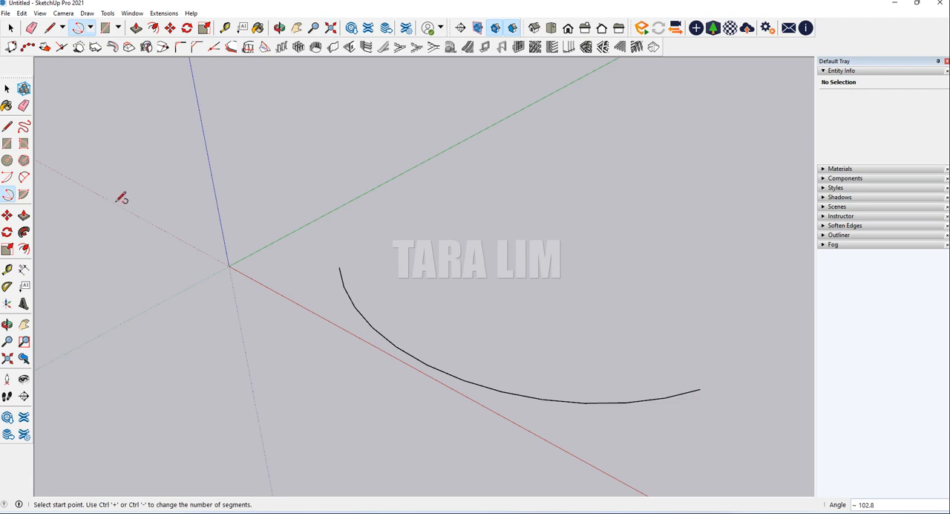
pyautogui.hotkey('ctrl', 'z')
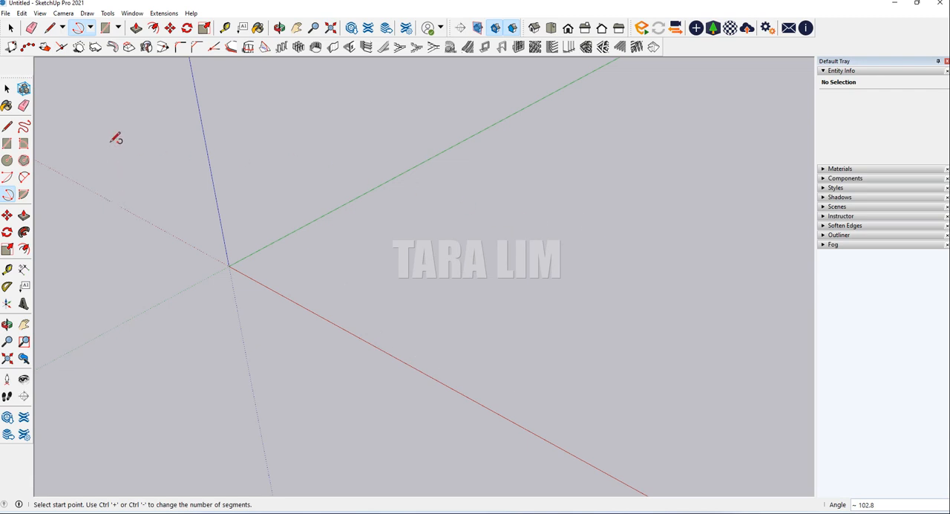
# Draw a Pie shape with a radius of about 9.7 m and an angle of about 317 degrees, and undo it
pyautogui.click(90, 27)
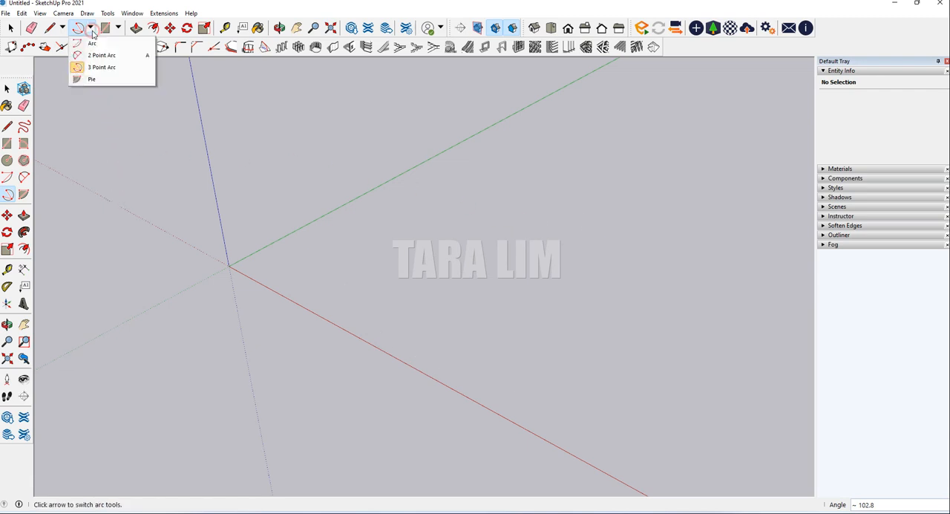
pyautogui.click(92, 79)
pyautogui.click(466, 289)
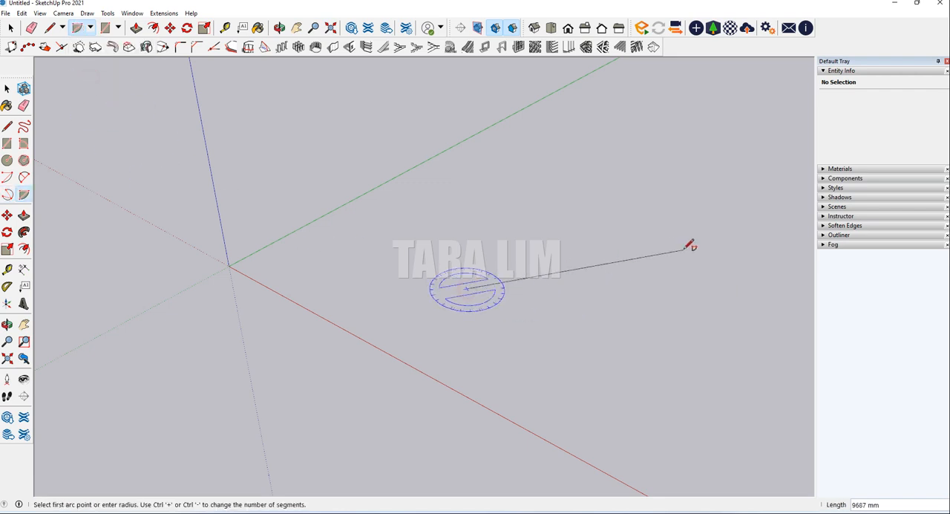
pyautogui.click(682, 249)
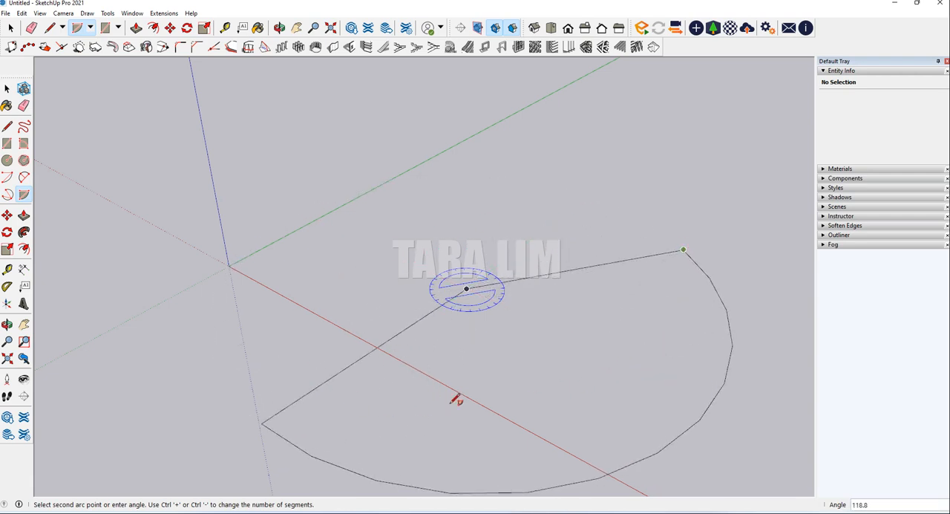
pyautogui.click(520, 223)
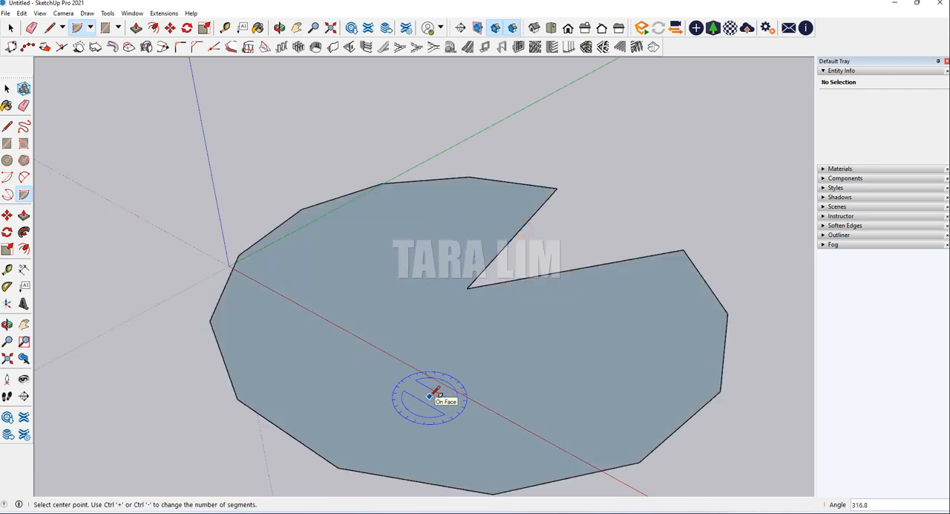
pyautogui.hotkey('ctrl', 'z')
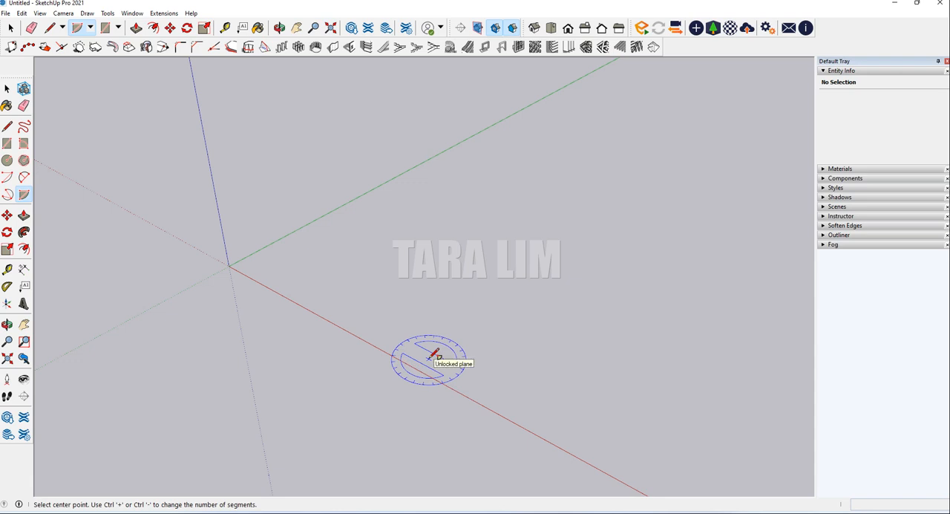
# Draw a center-based arc sweeping about 86 degrees with the Arc tool on the ground plane
pyautogui.click(90, 28)
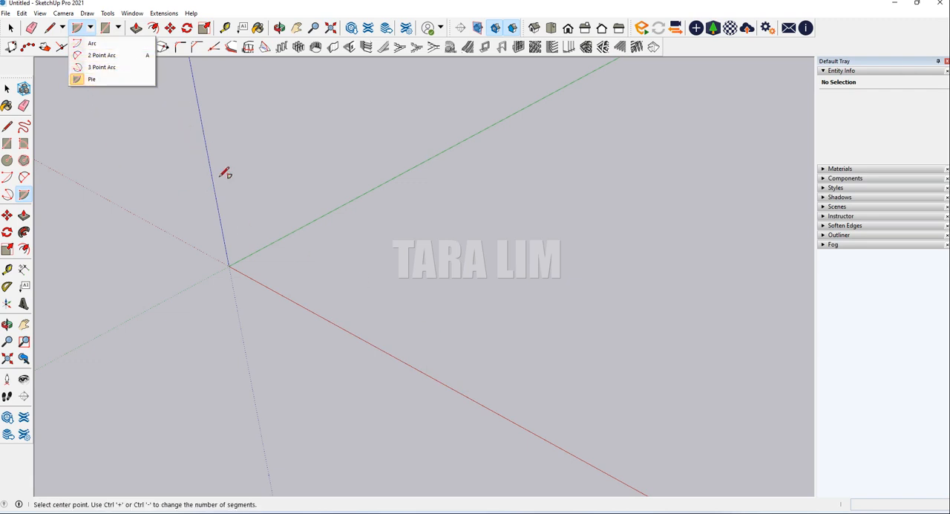
pyautogui.click(92, 43)
pyautogui.click(432, 279)
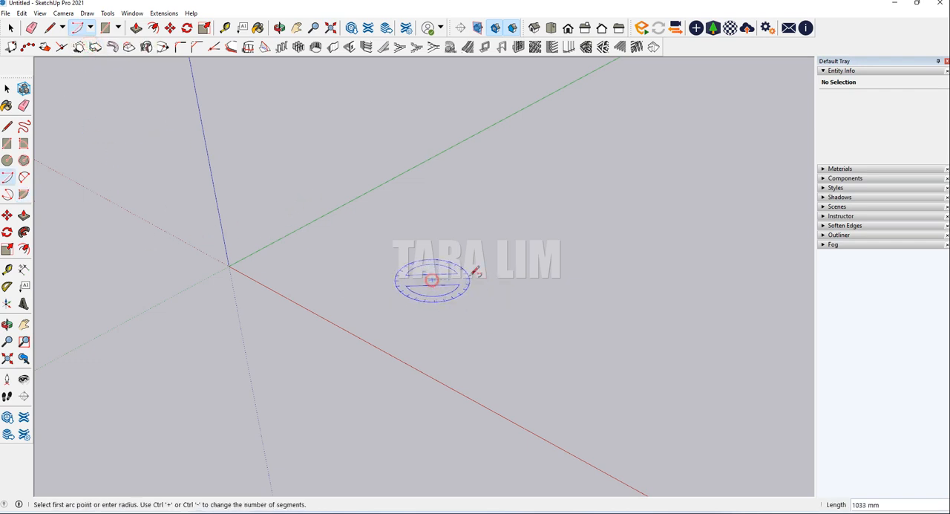
pyautogui.click(559, 188)
pyautogui.click(665, 364)
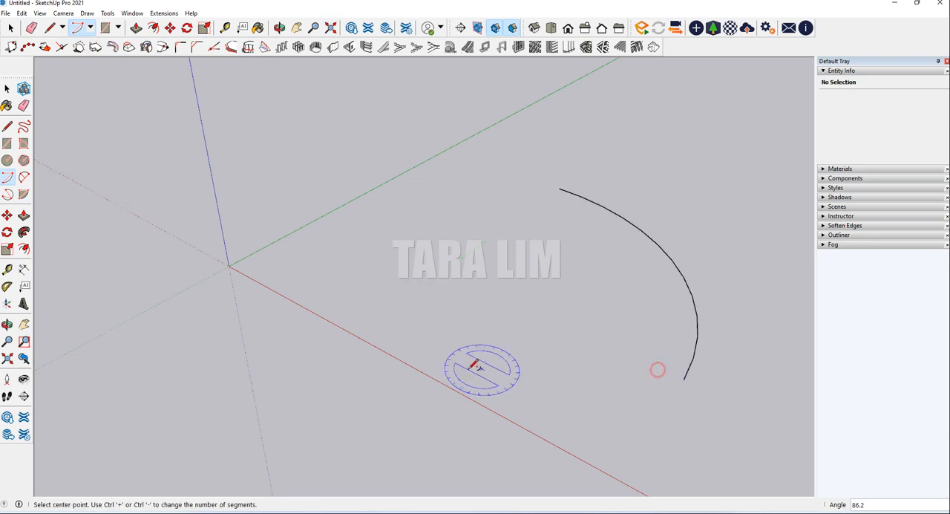
# Draw a center-based arc with a radius of about 7128 mm and an angle of 180 degrees inside the existing arc
pyautogui.click(88, 30)
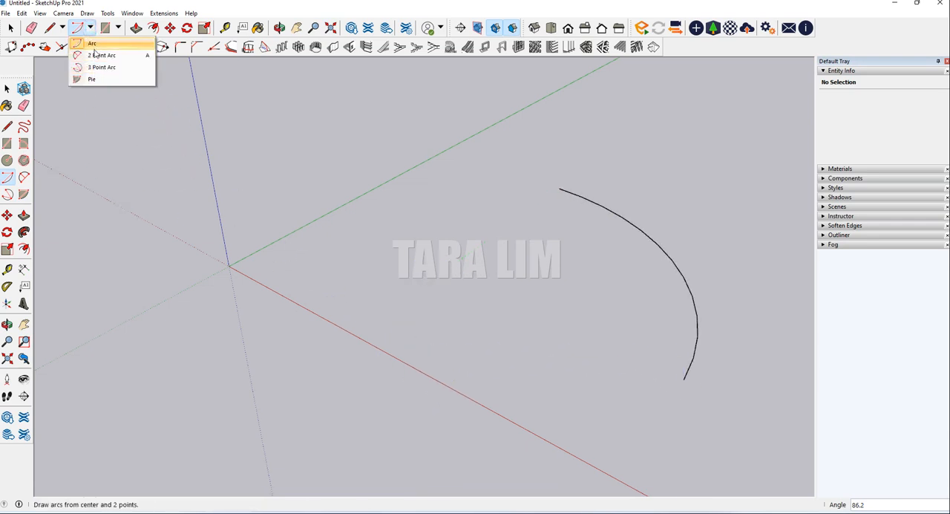
pyautogui.click(95, 47)
pyautogui.click(409, 270)
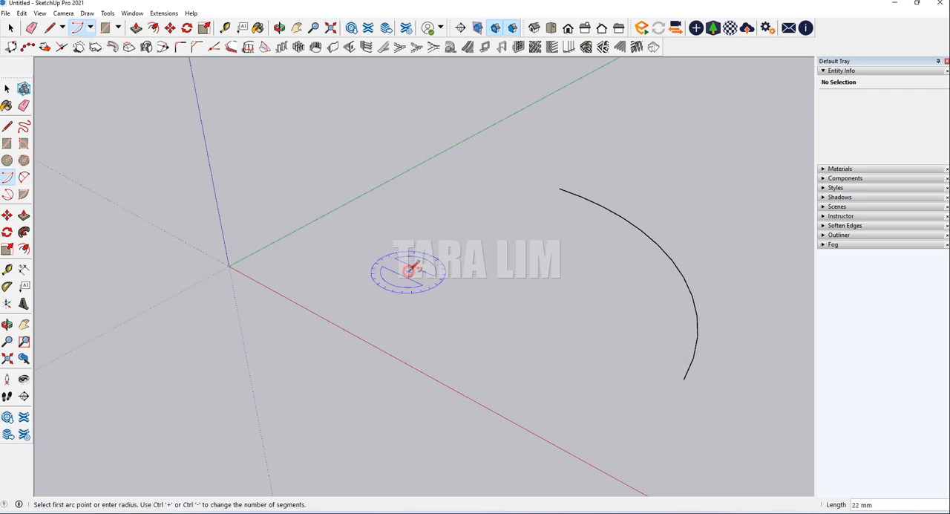
pyautogui.click(520, 210)
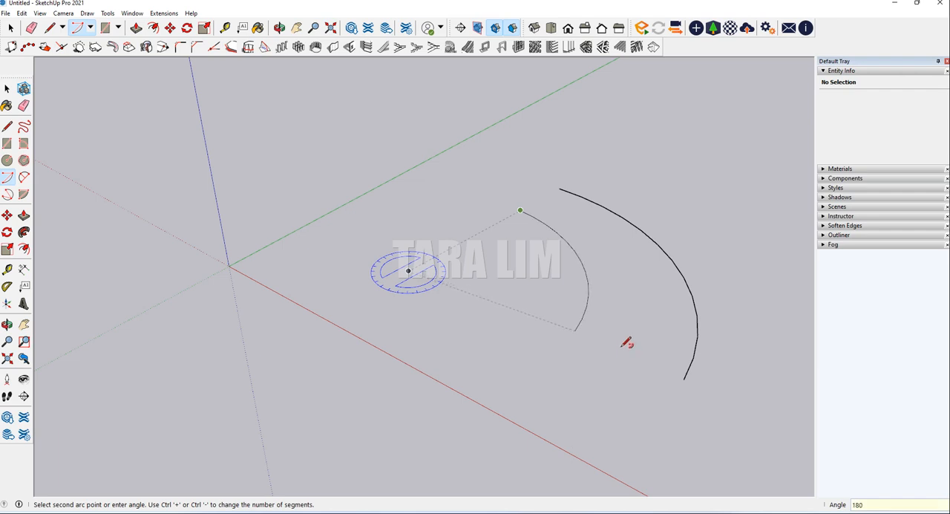
pyautogui.press('Return')
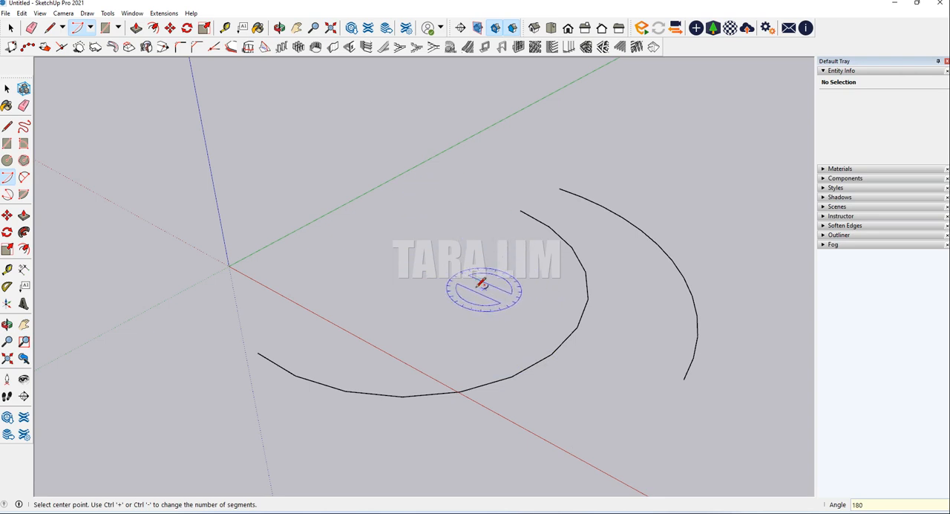
# Draw a smaller center-based arc with an angle of 30 degrees inside the 180-degree arc, starting parallel to the green axis
pyautogui.click(385, 276)
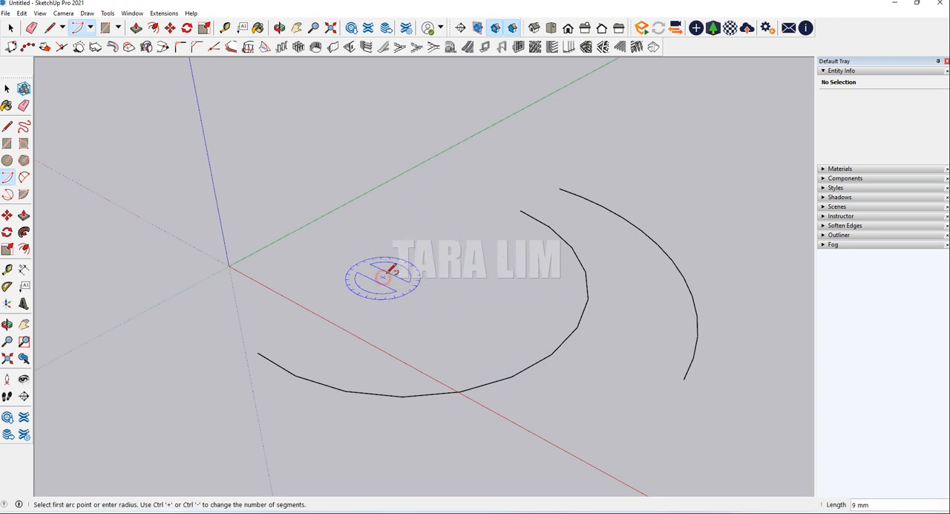
pyautogui.click(467, 220)
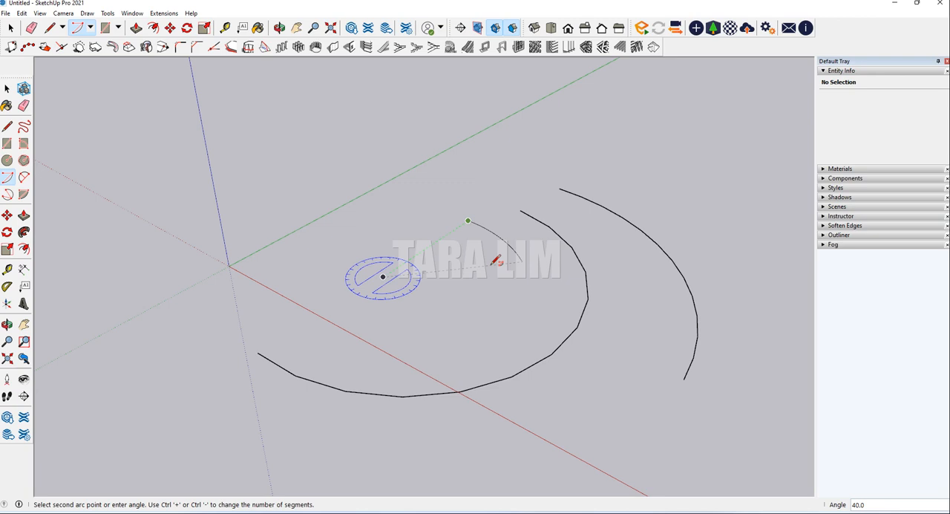
pyautogui.press('Return')
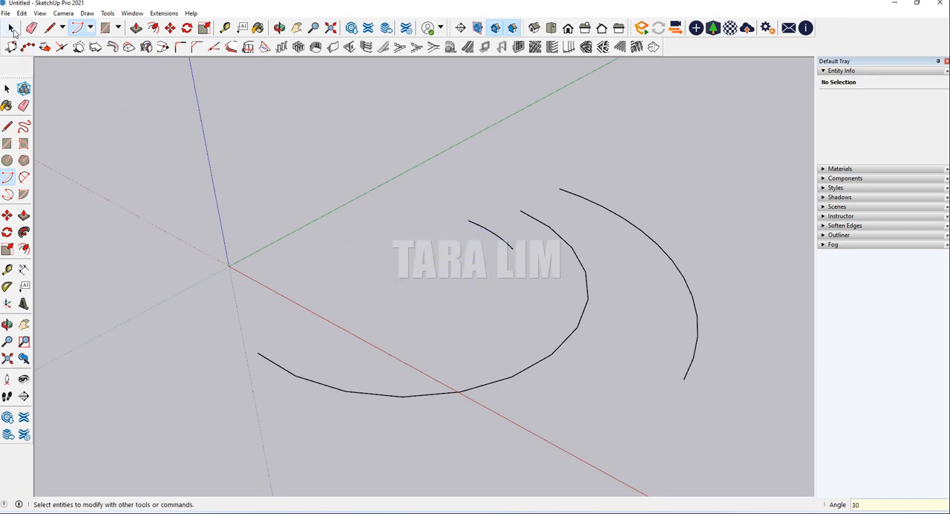
# Draw a 3 Point Arc with an angle of 270 degrees between the origin and the existing arcs
pyautogui.click(90, 28)
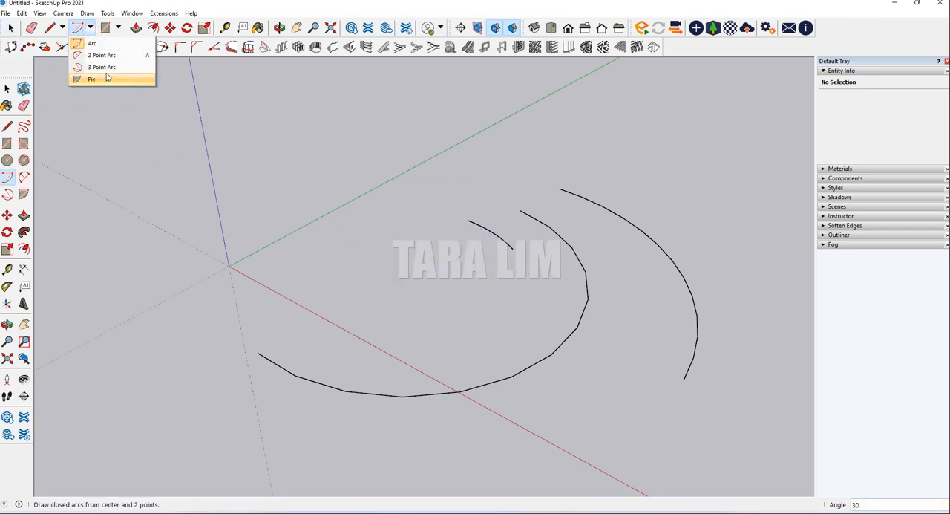
pyautogui.click(101, 67)
pyautogui.click(315, 263)
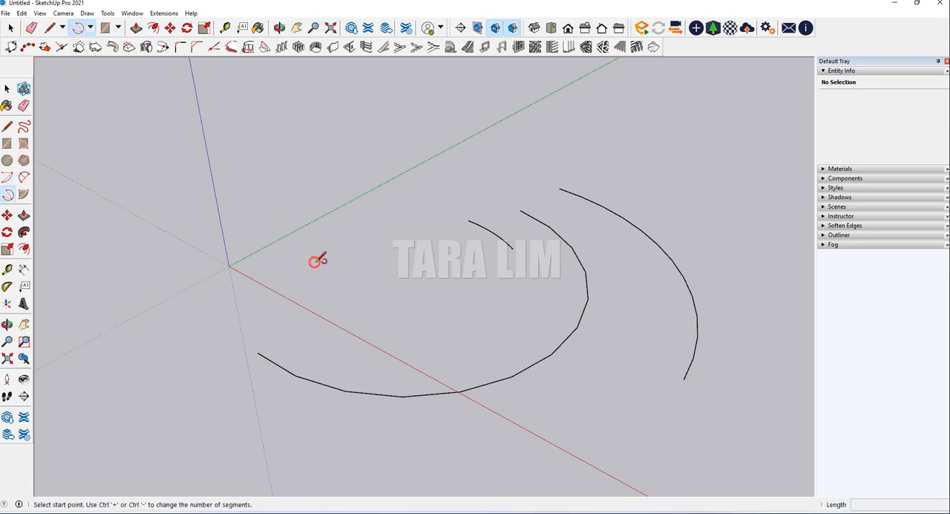
pyautogui.click(443, 324)
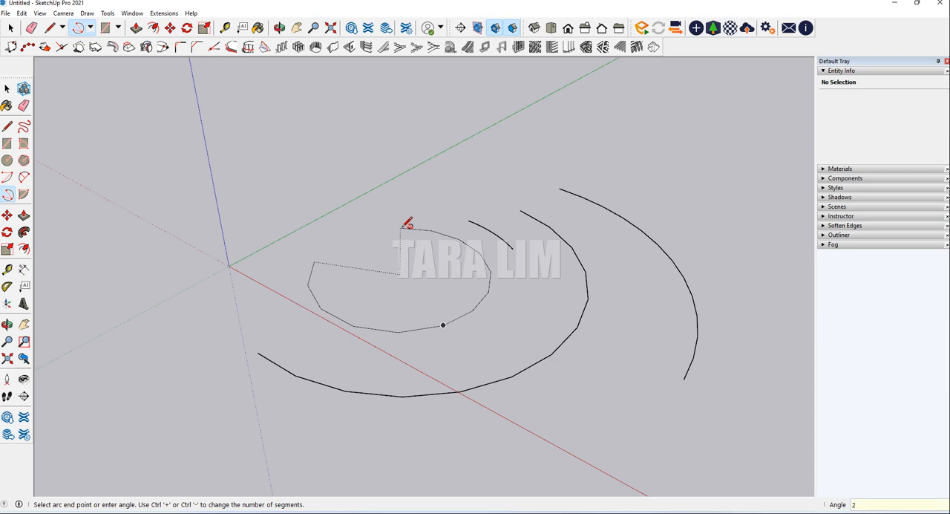
pyautogui.press('Return')
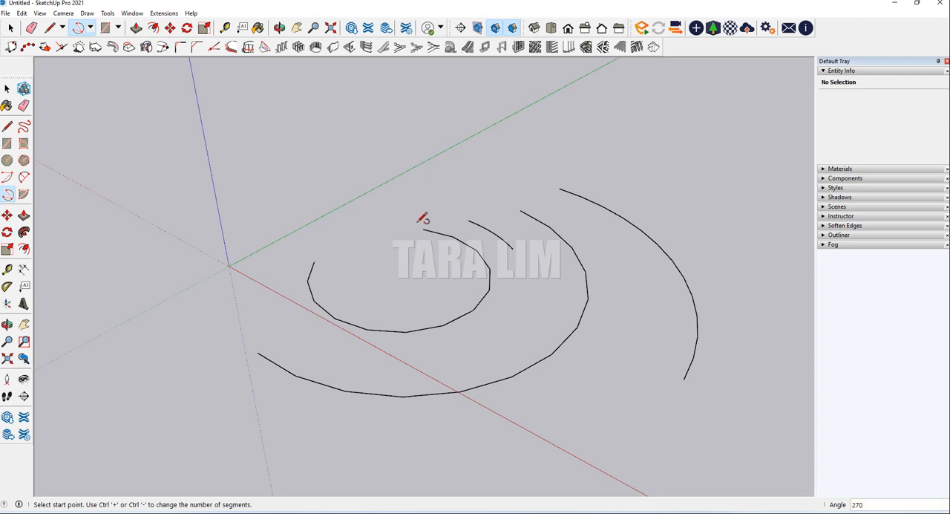
# Draw a Pie with an angle of 90 degrees, its center and first arc point on the green axis on opposite sides of the origin
pyautogui.scroll(-2, 431, 222)
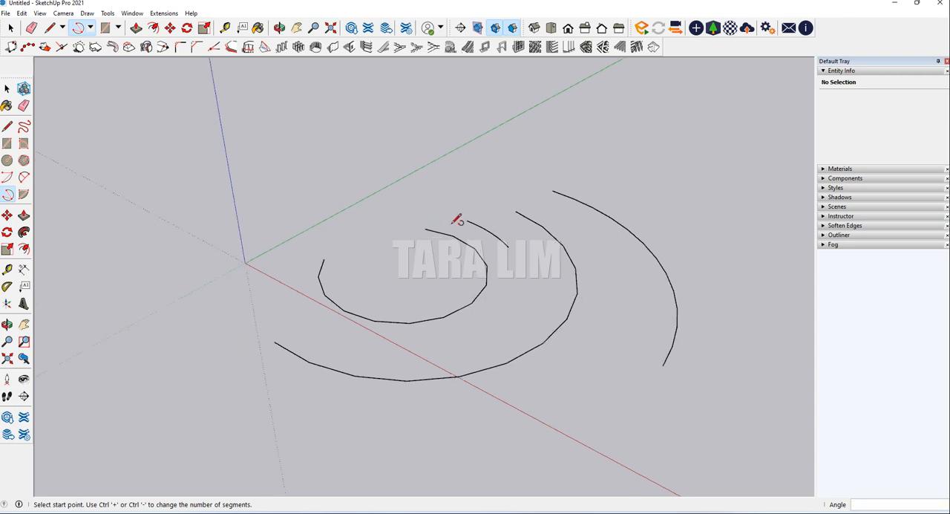
pyautogui.click(91, 28)
pyautogui.click(95, 78)
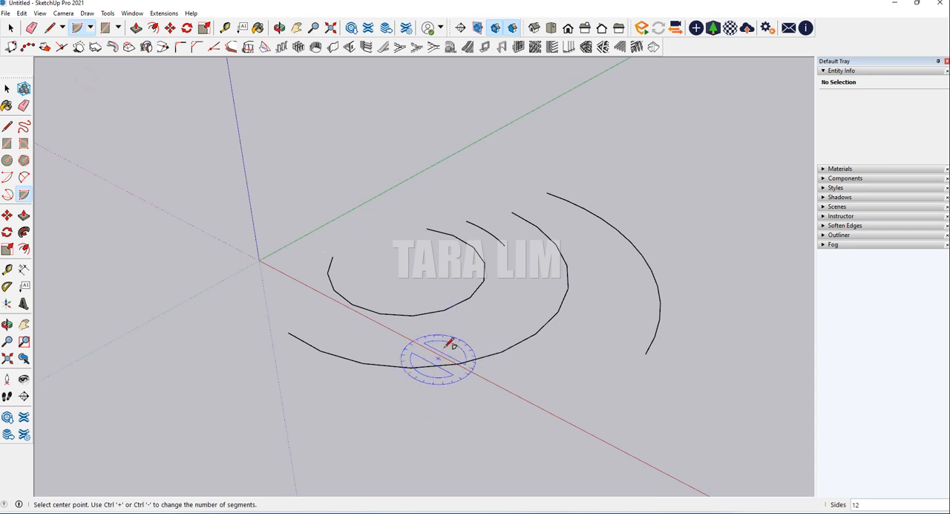
pyautogui.moveTo(448, 339); pyautogui.dragTo(299, 337, button='middle')
pyautogui.click(246, 303)
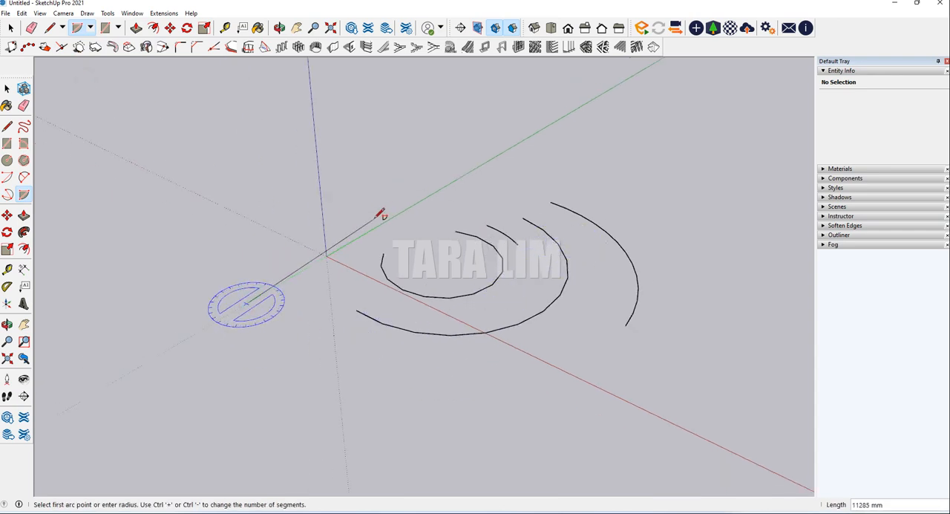
pyautogui.click(357, 237)
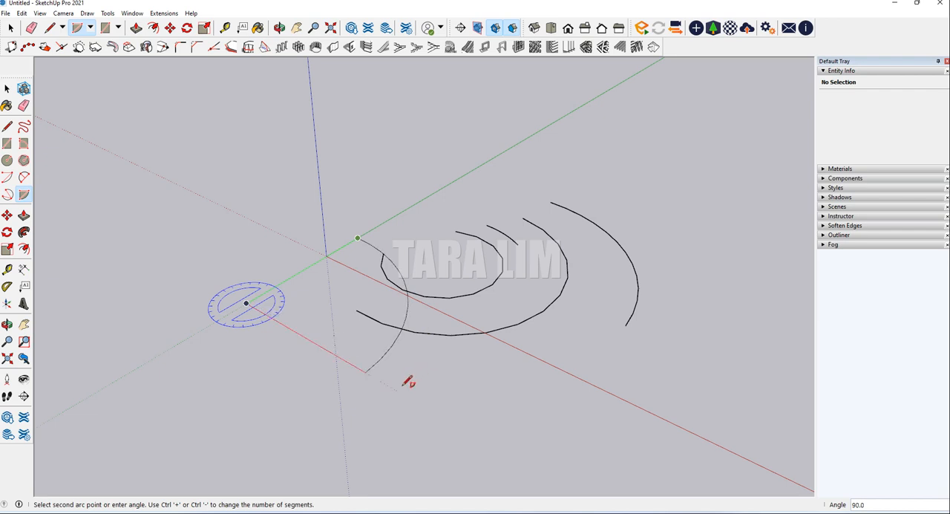
pyautogui.write('90')
pyautogui.press('Return')
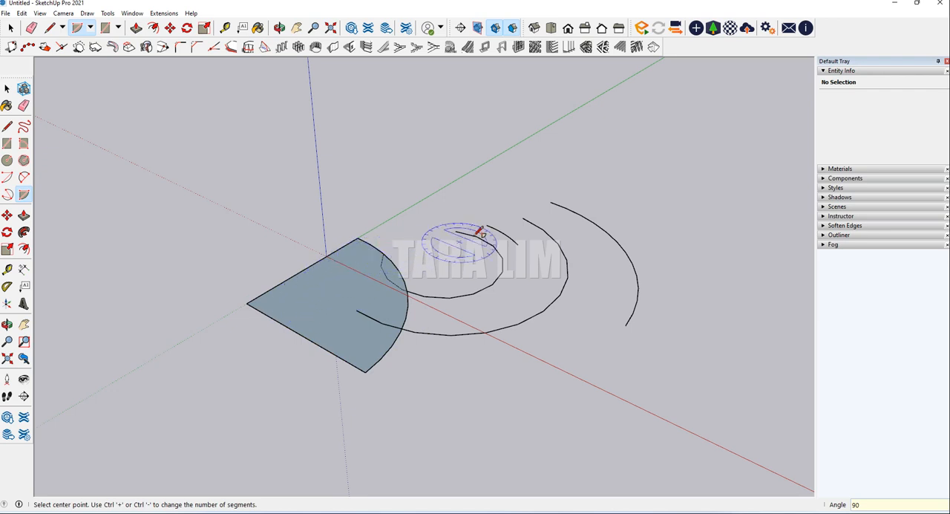
pyautogui.click(12, 29)
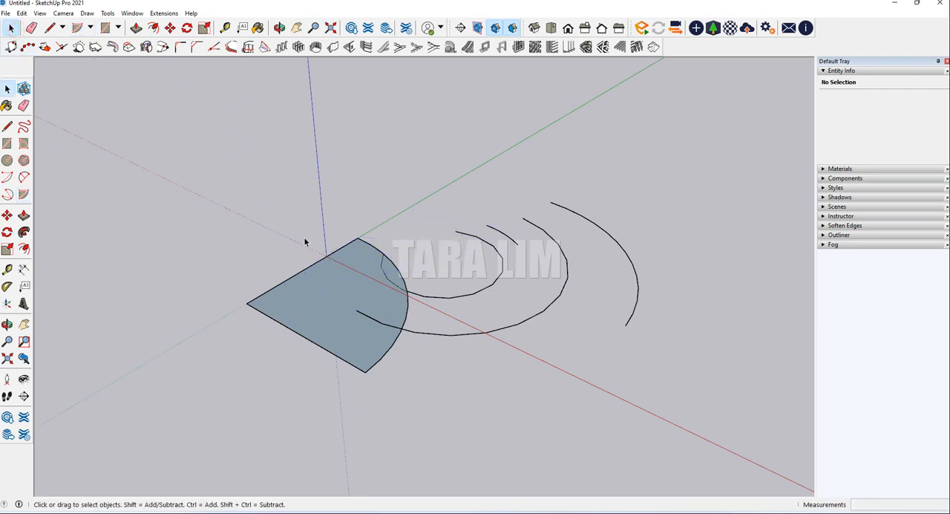
# Activate the 2 Point Arc tool for drawing another arc
pyautogui.scroll(3, 445, 290)
pyautogui.scroll(-2, 200, 213)
pyautogui.scroll(1, 449, 293)
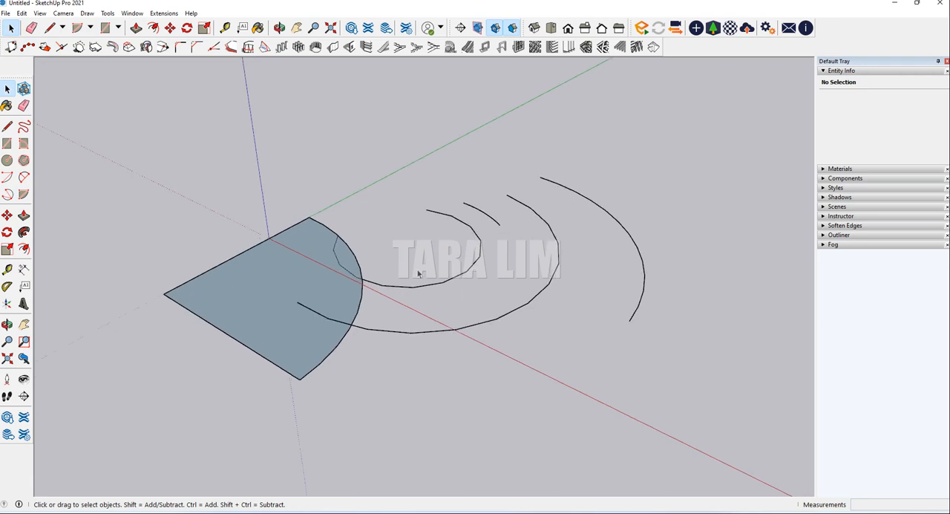
pyautogui.scroll(2, 351, 244)
pyautogui.click(90, 28)
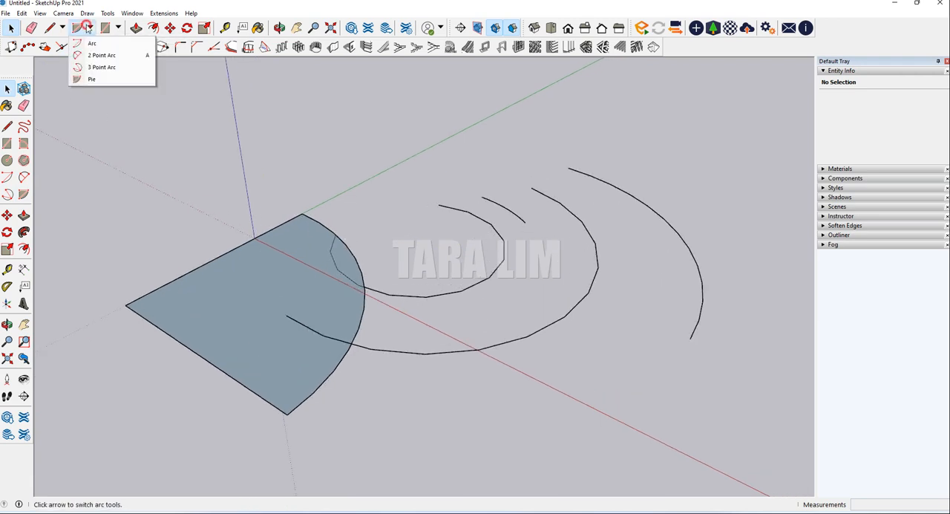
pyautogui.click(98, 56)
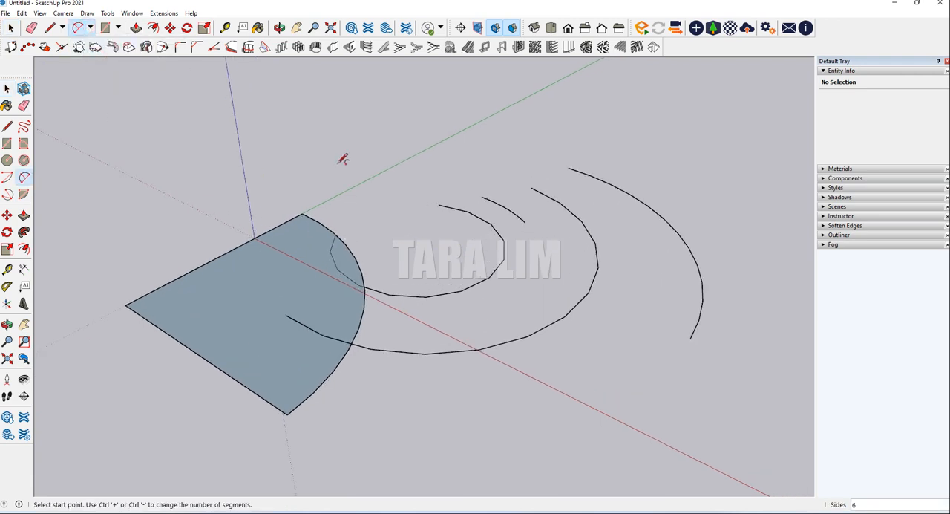